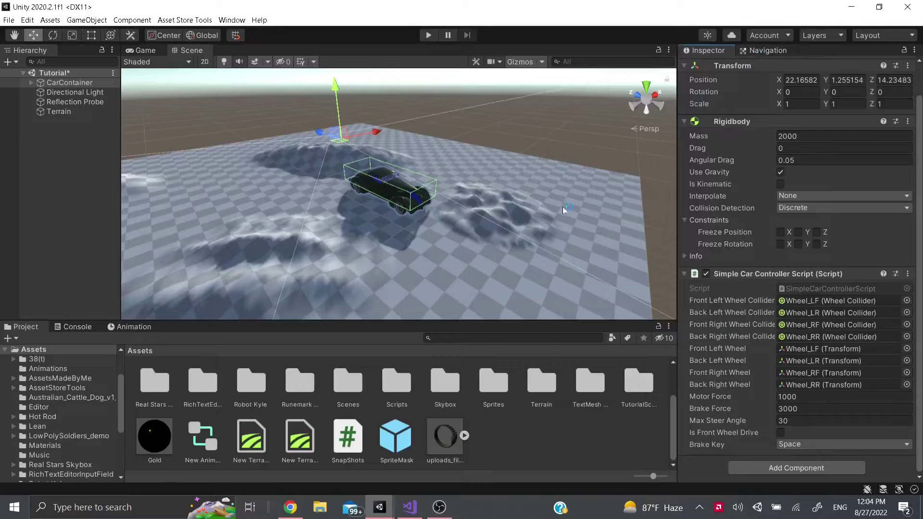
# - Open the Audio Mixer window from Window > Audio and enlarge its bottom panel
pyautogui.click(232, 19)
pyautogui.moveTo(337, 195)
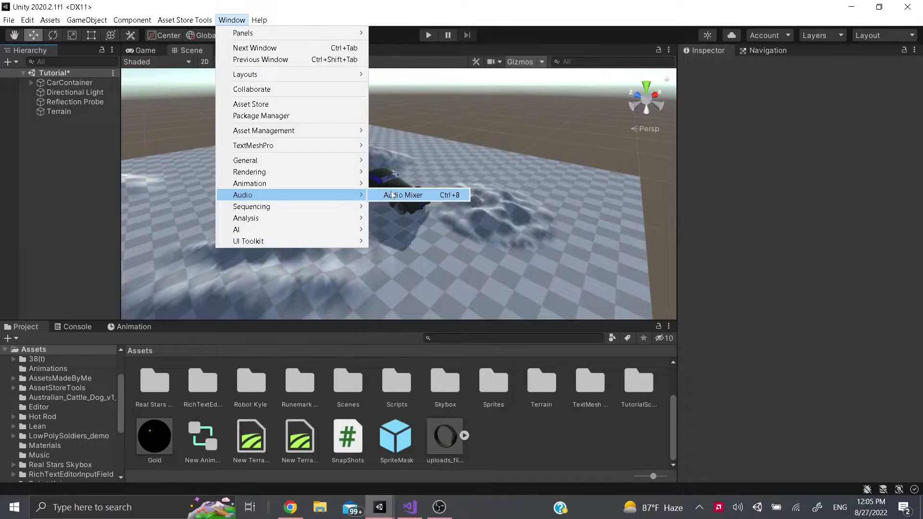
pyautogui.click(427, 195)
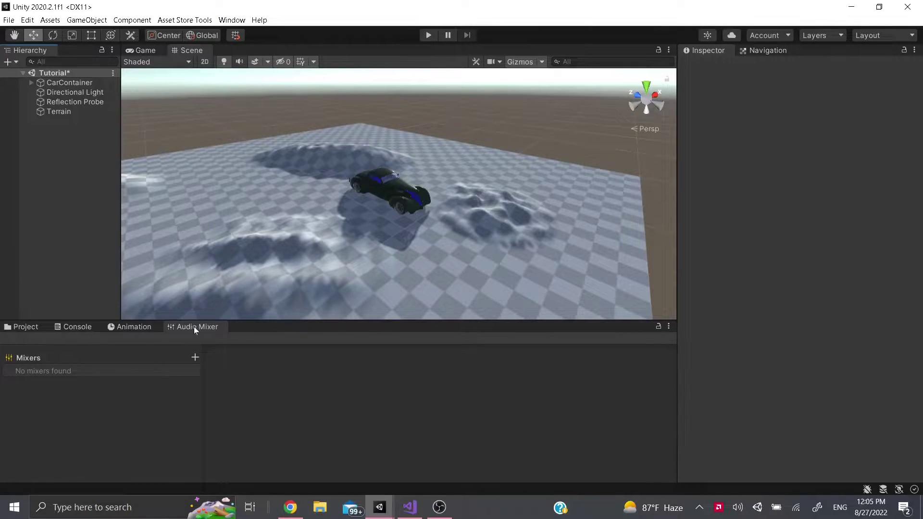
pyautogui.moveTo(269, 321); pyautogui.dragTo(269, 313)
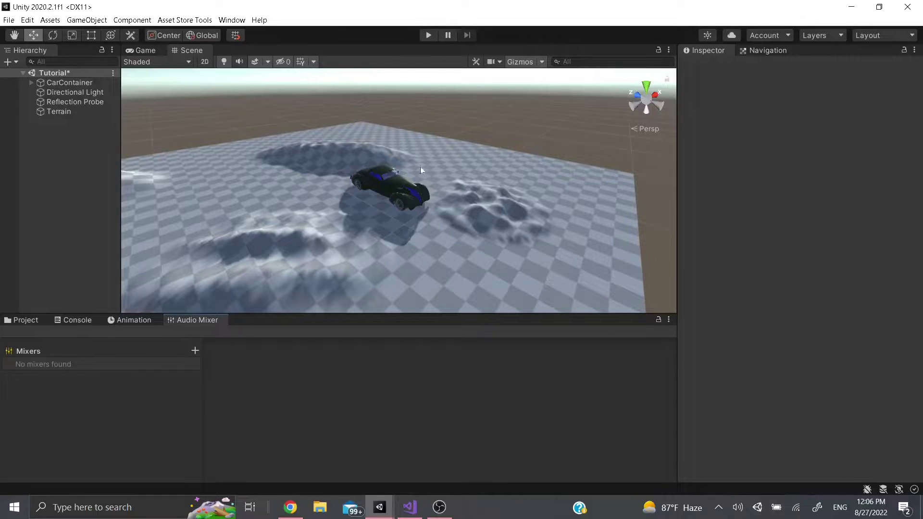
# - Create an audio mixer in the Mixers list and another via the Project's Create > Audio Mixer
pyautogui.click(194, 350)
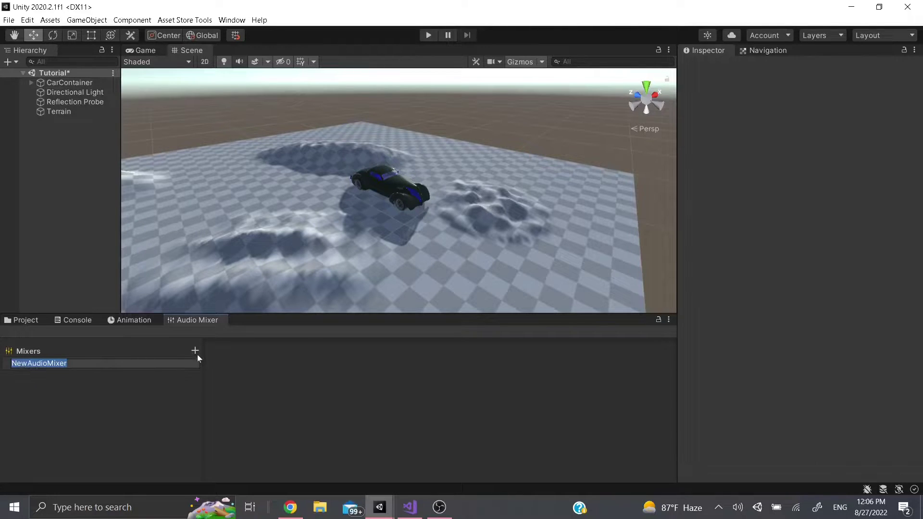
pyautogui.click(41, 319)
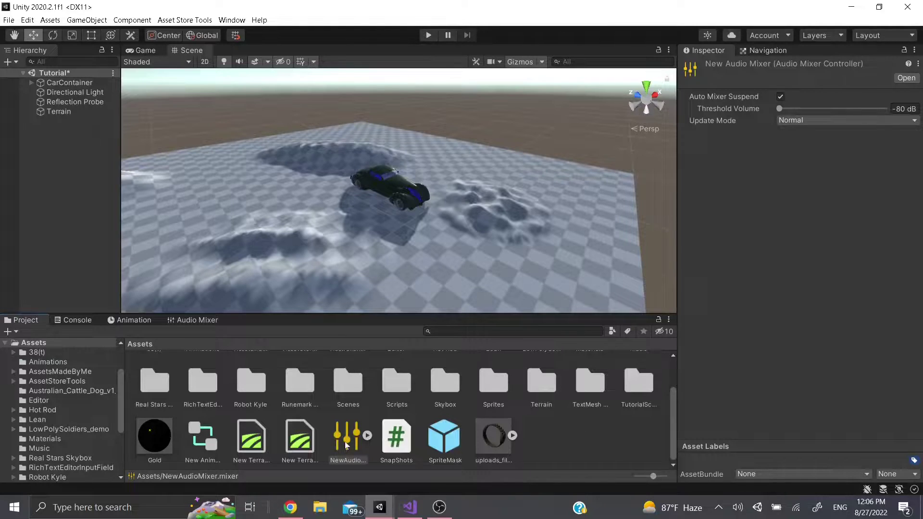
pyautogui.rightClick(584, 447)
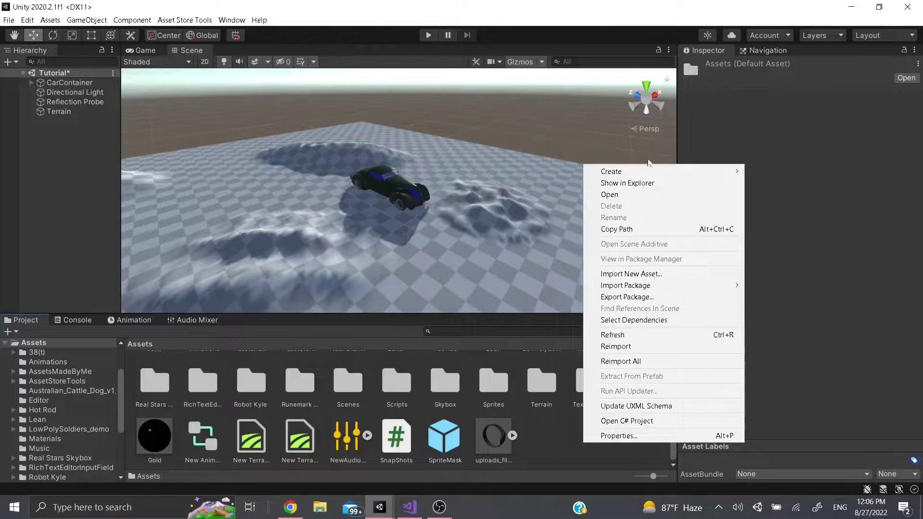
pyautogui.moveTo(644, 176)
pyautogui.click(779, 246)
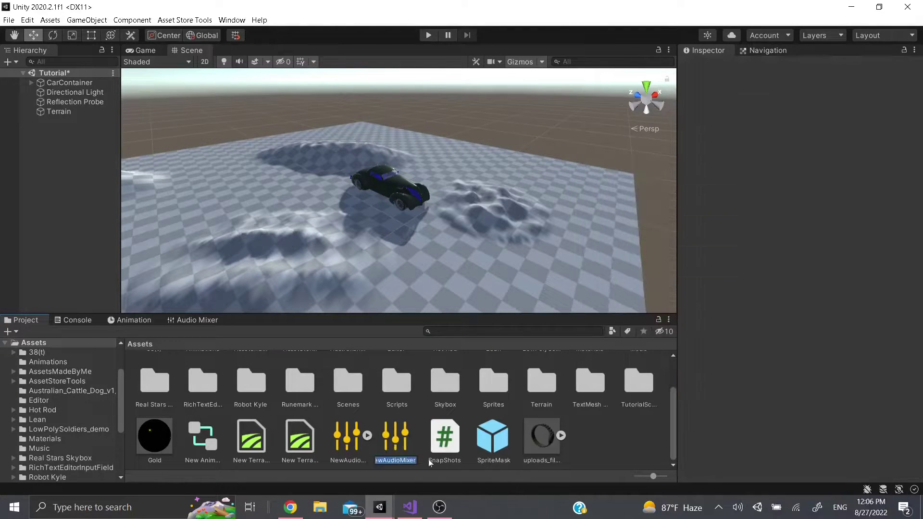
# - Delete the extra NewAudioMixer 1 mixer, keeping only NewAudioMixer
pyautogui.click(173, 323)
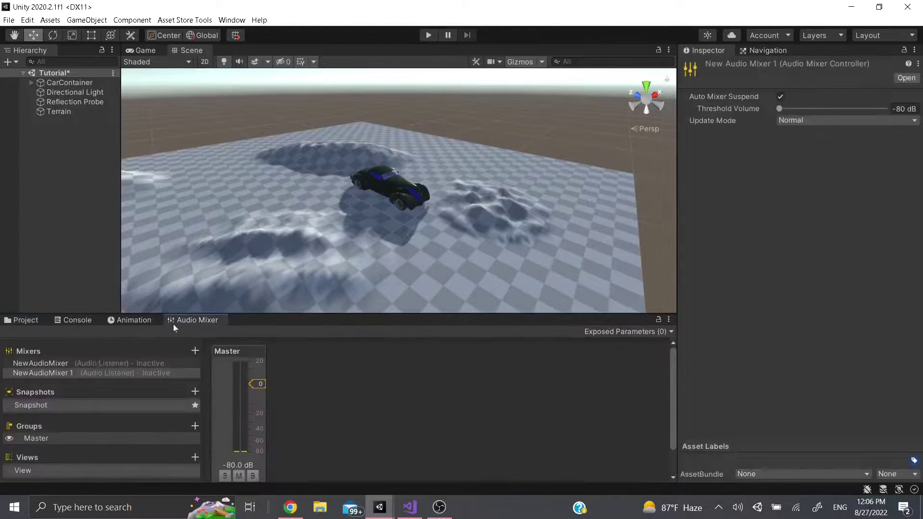
pyautogui.click(49, 374)
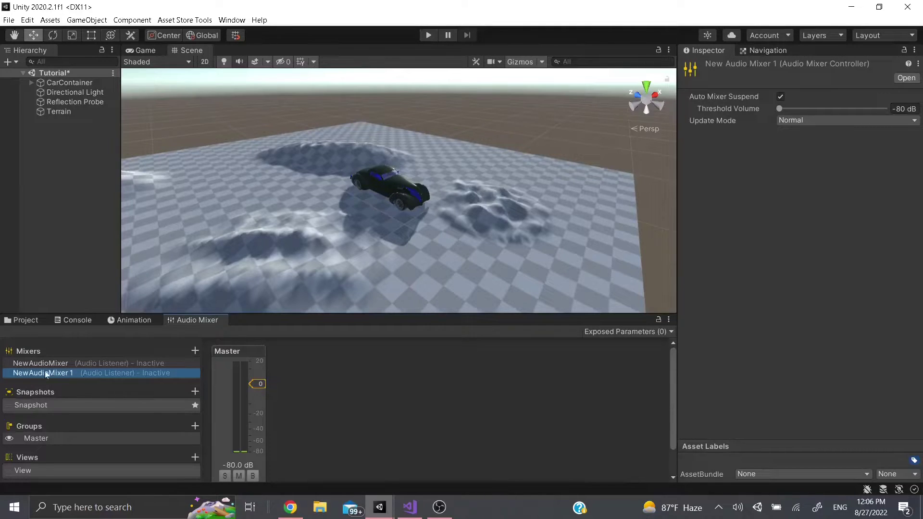
pyautogui.rightClick(63, 372)
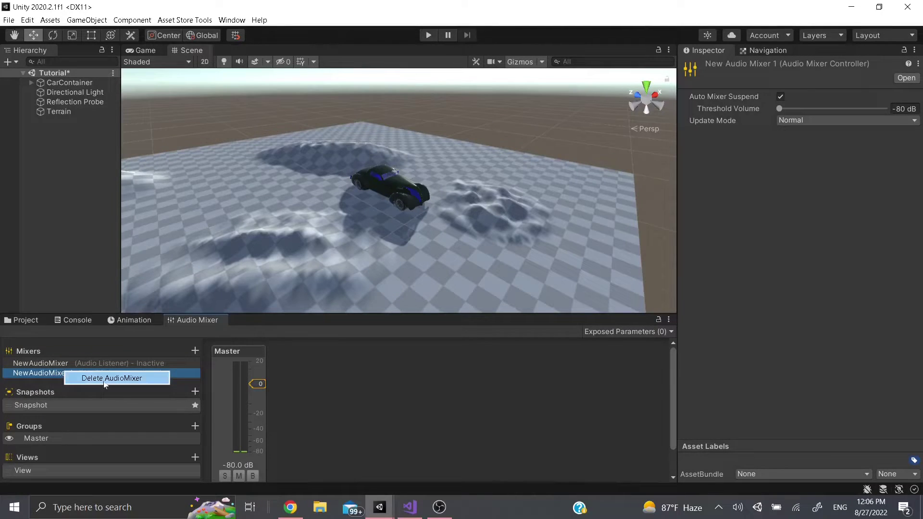
pyautogui.click(103, 378)
pyautogui.press('Return')
pyautogui.click(78, 364)
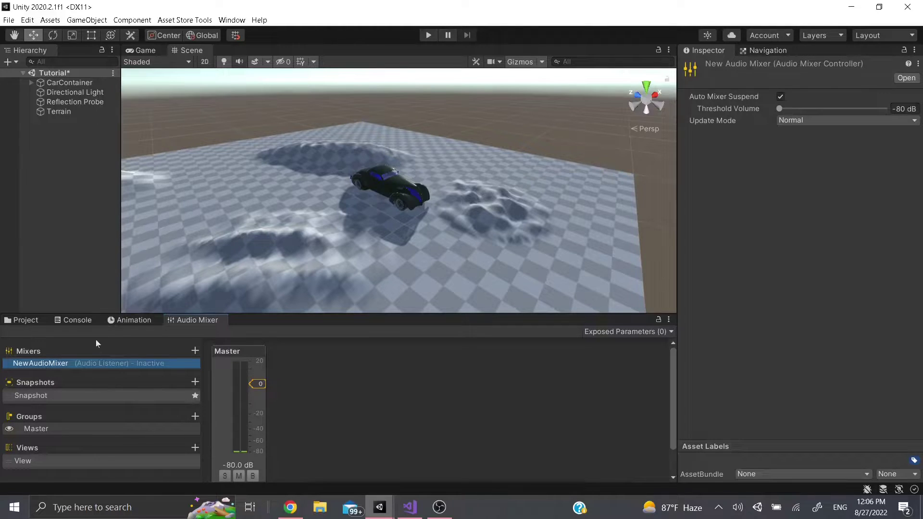
pyautogui.click(56, 165)
# - Add an Audio Source object to the scene from the Hierarchy's Audio menu
pyautogui.rightClick(57, 163)
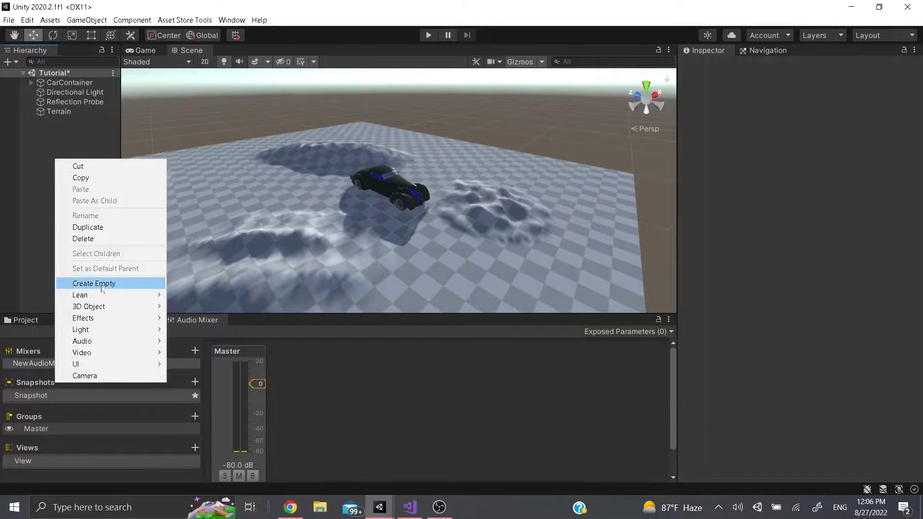
pyautogui.moveTo(113, 343)
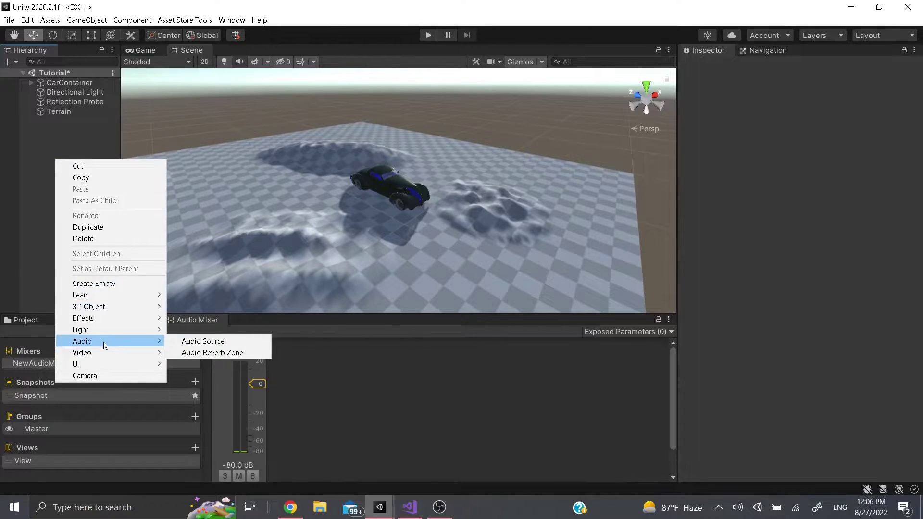
pyautogui.click(195, 343)
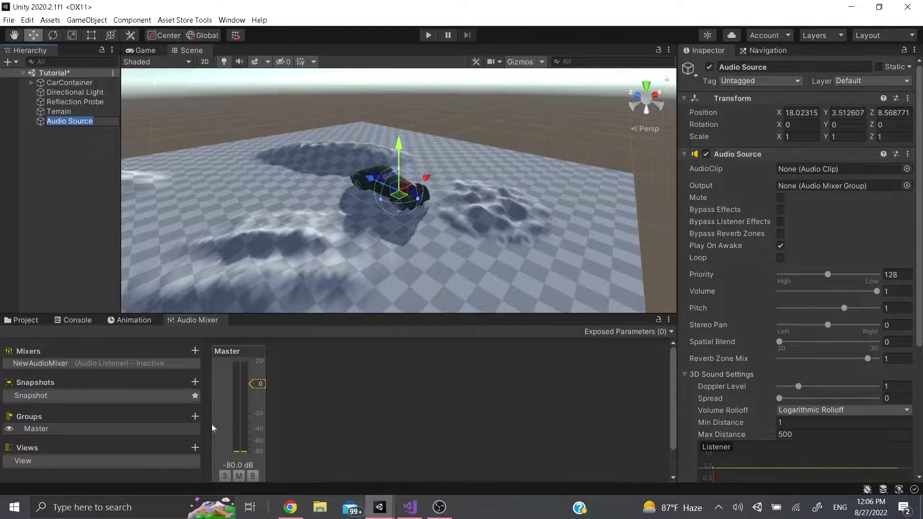
# - Route the Audio Source's Output to the Master group and add a new group under Master
pyautogui.click(38, 363)
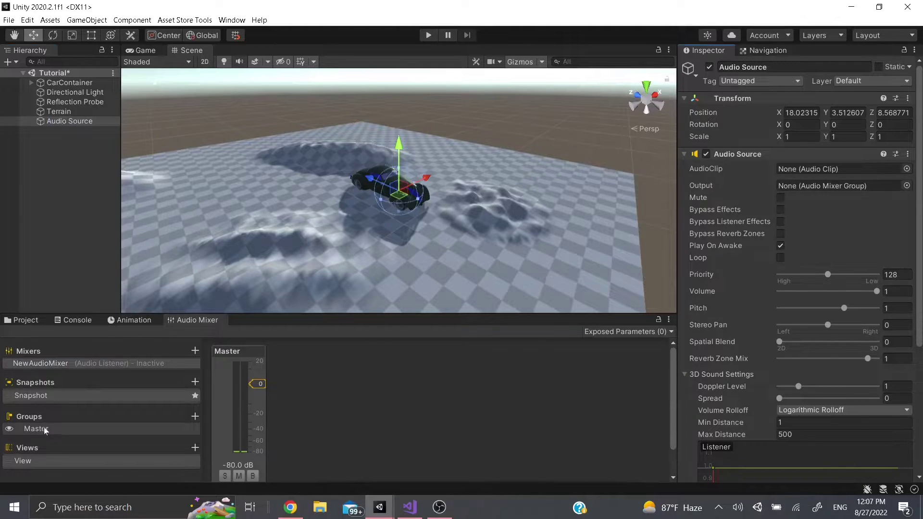
pyautogui.moveTo(555, 298); pyautogui.dragTo(817, 187)
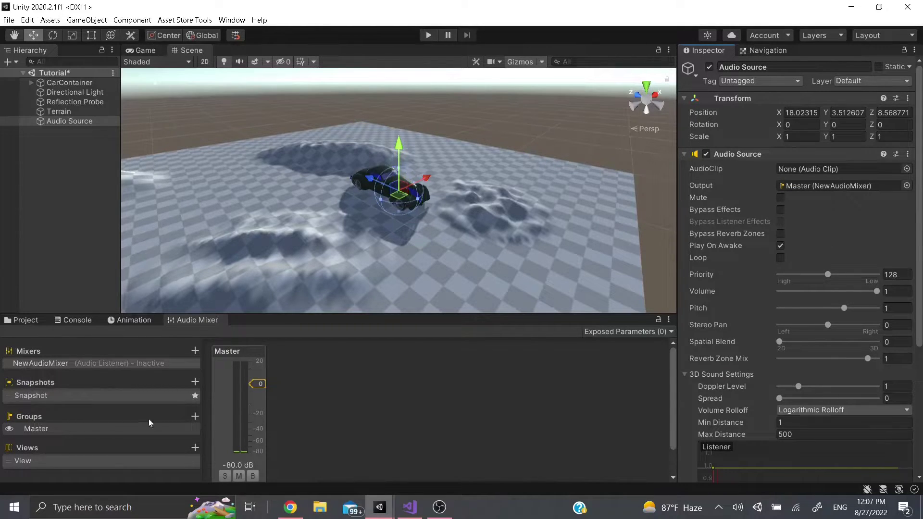
pyautogui.click(195, 416)
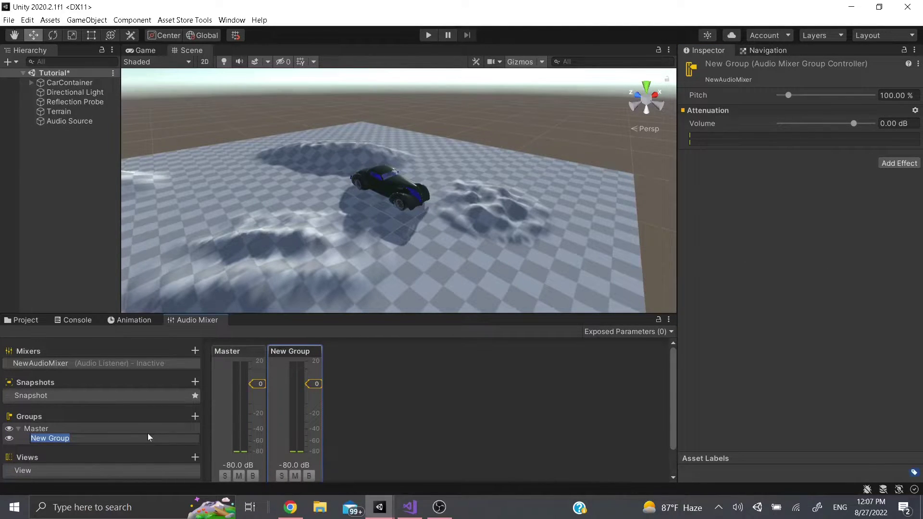
# - Name the new groups GroupA and GroupB, placing GroupB directly under Master
pyautogui.write('GroupA')
pyautogui.press('Return')
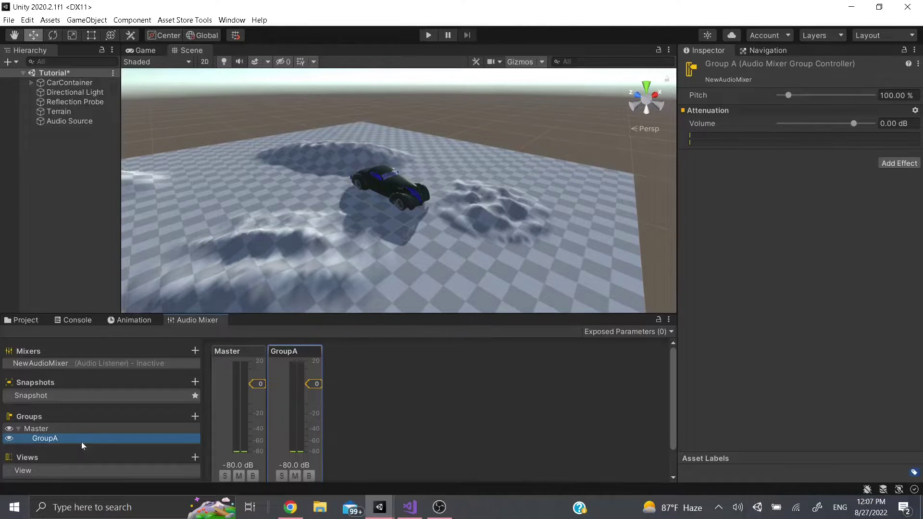
pyautogui.click(195, 418)
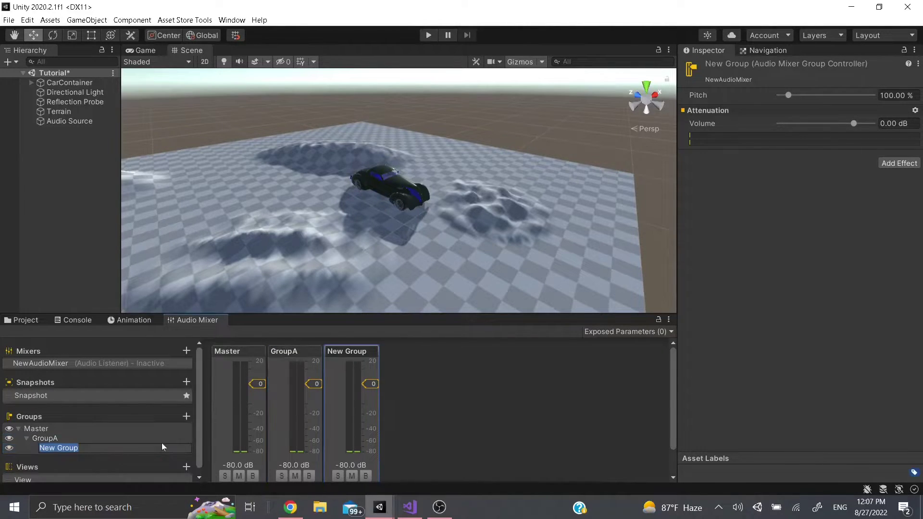
pyautogui.write('GroupB')
pyautogui.press('Return')
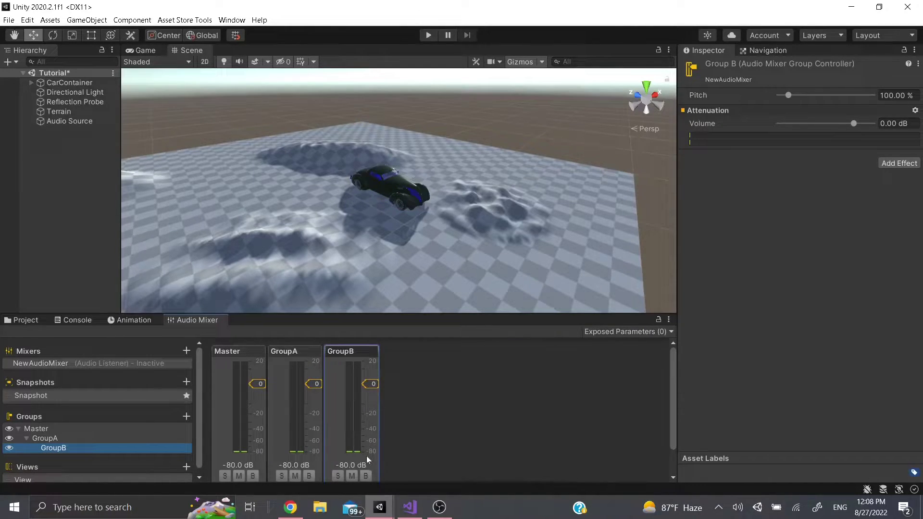
pyautogui.moveTo(56, 450)
pyautogui.mouseDown()
pyautogui.moveTo(39, 435)
pyautogui.moveTo(57, 439)
pyautogui.mouseUp()
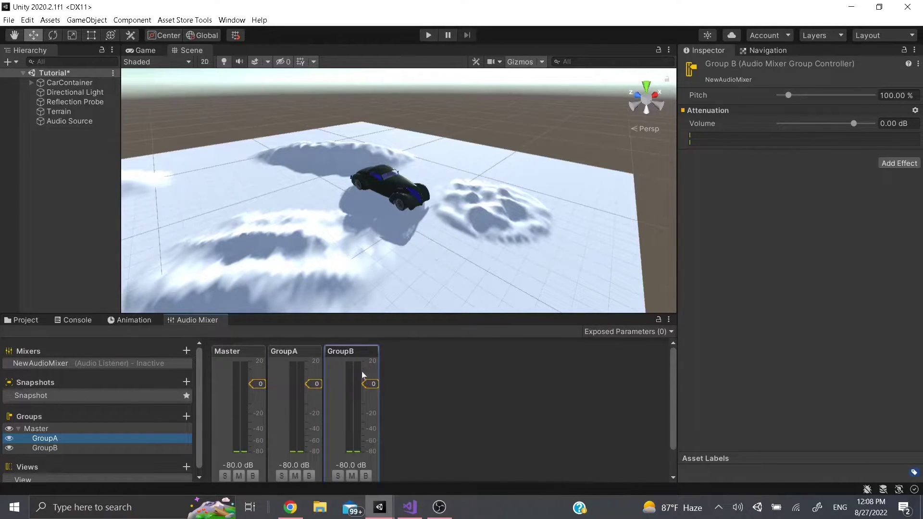
pyautogui.click(57, 120)
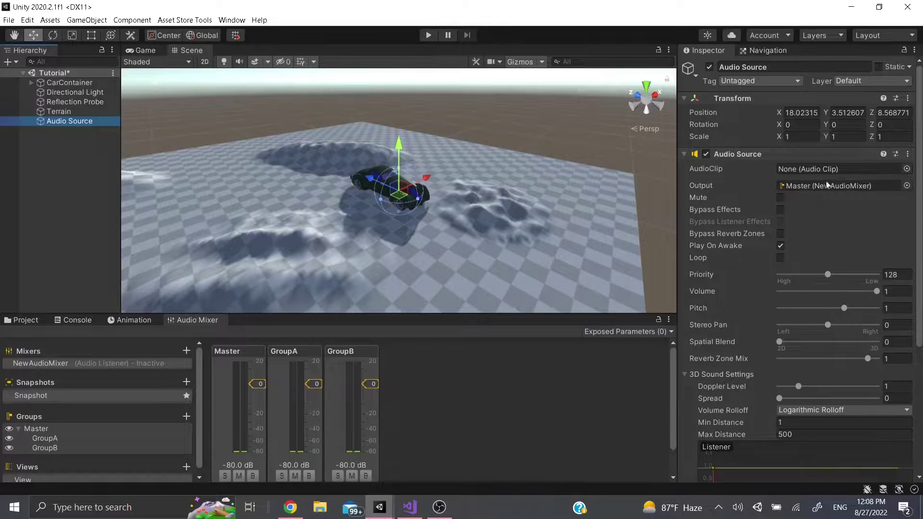
# - Duplicate the Audio Source into Audio Source_1 and Audio Source_2, routing Audio Source_1 to GroupA
pyautogui.doubleClick(67, 121)
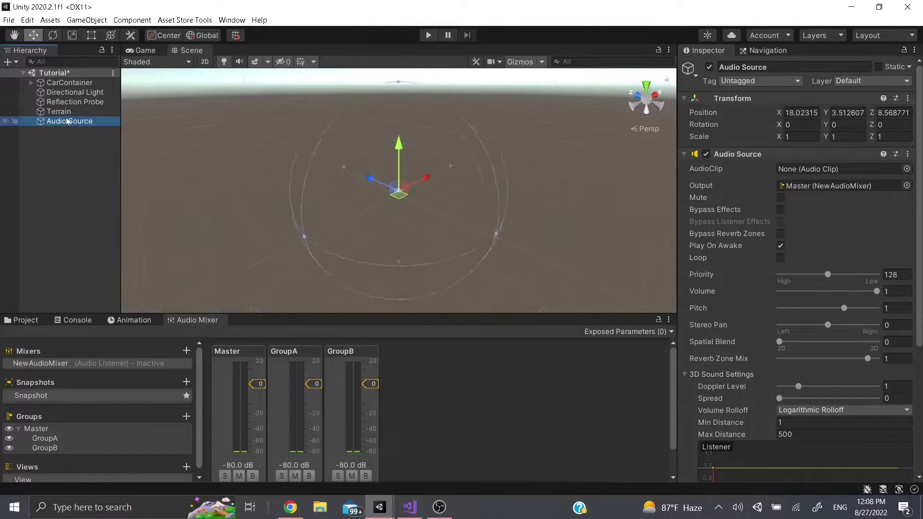
pyautogui.hotkey('ctrl', 'd')
pyautogui.hotkey('ctrl', 'd')
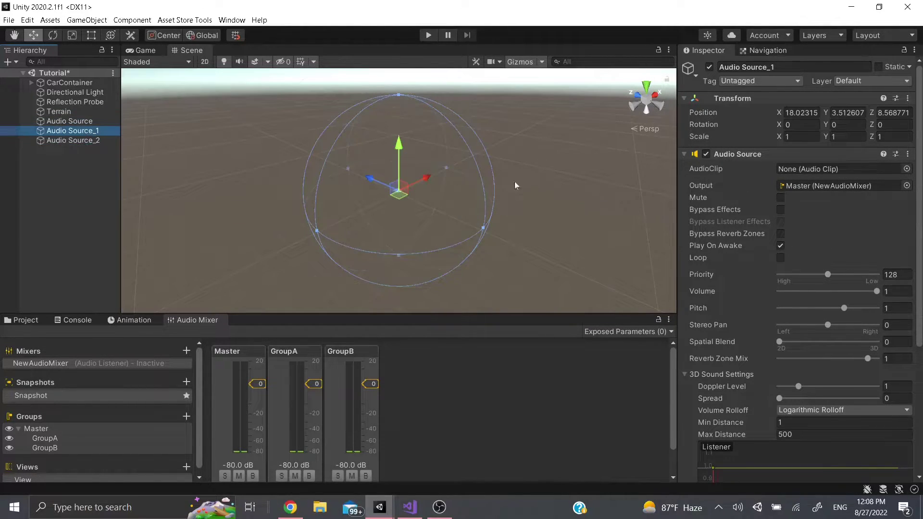
pyautogui.scroll(-10, 435, 178)
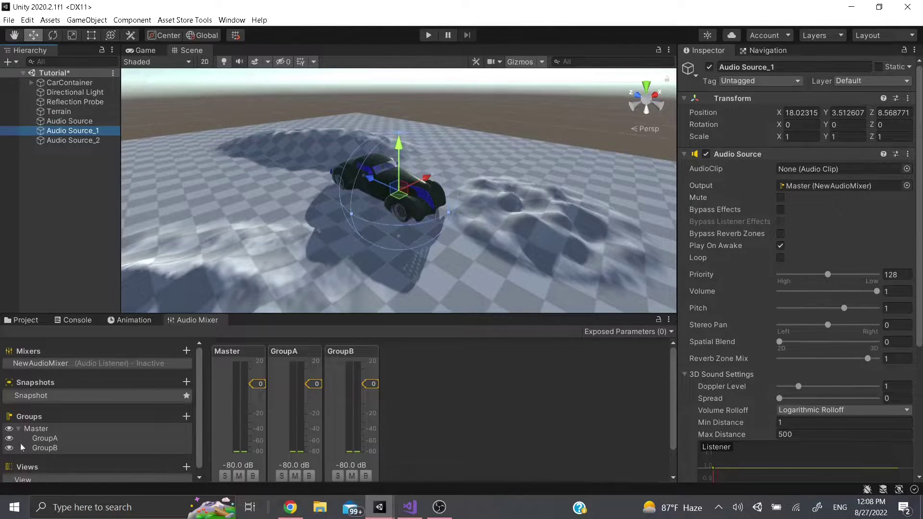
pyautogui.moveTo(46, 437); pyautogui.dragTo(67, 130)
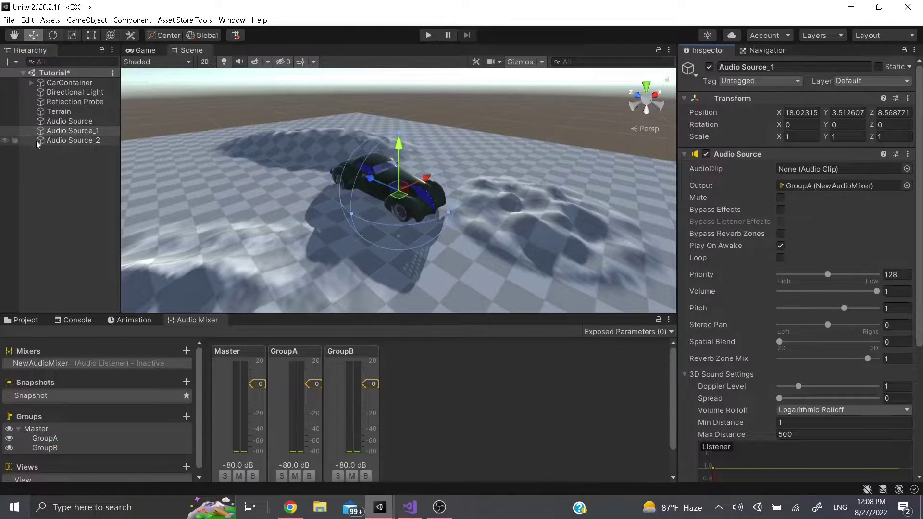
pyautogui.click(37, 142)
pyautogui.click(44, 447)
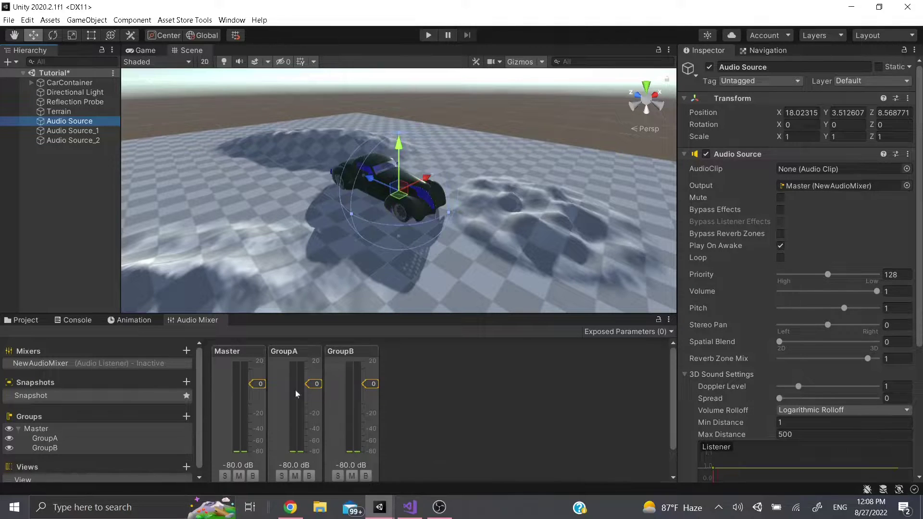
# - Highlight the title '26 Song Music Pack - 8 Bit - EDM - House - Techno' on its Asset Store page
pyautogui.click(298, 514)
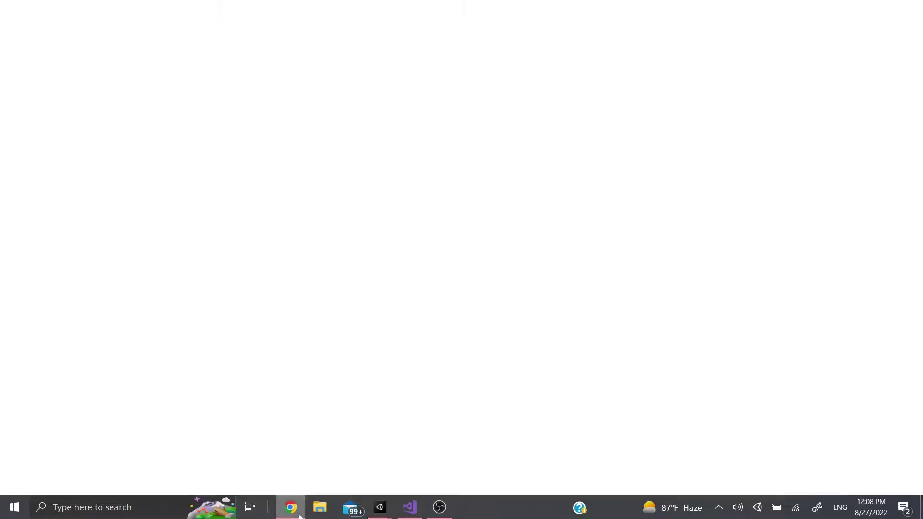
pyautogui.moveTo(590, 101); pyautogui.dragTo(820, 102)
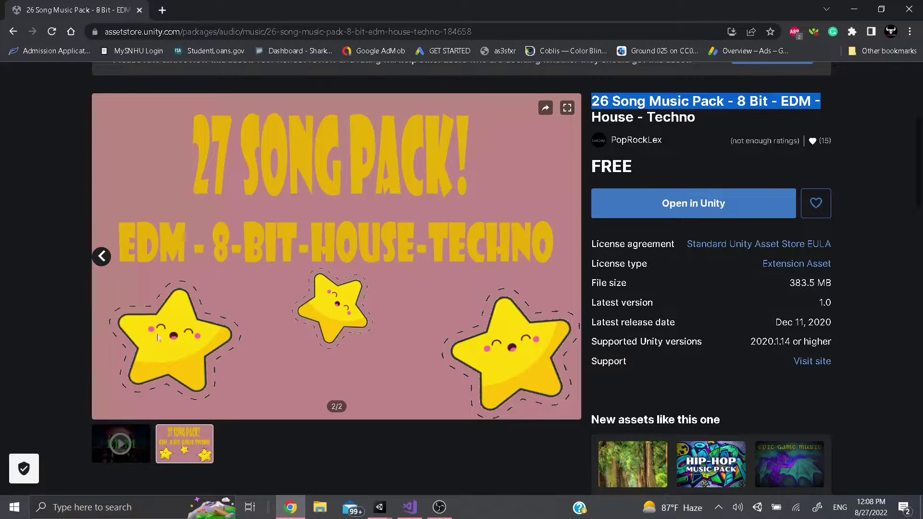
pyautogui.click(908, 9)
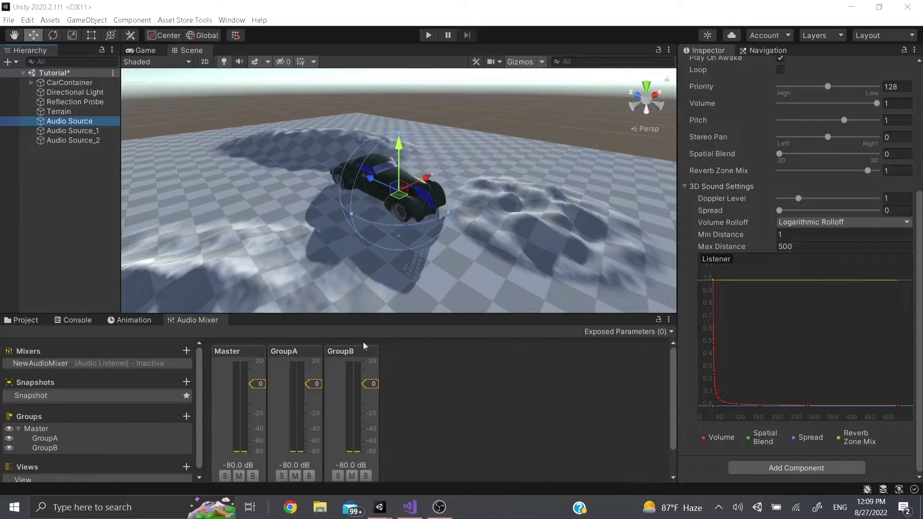
# - Pick a clip for Audio Source and assign the House 6 clip to Audio Source_1
pyautogui.scroll(5, 770, 296)
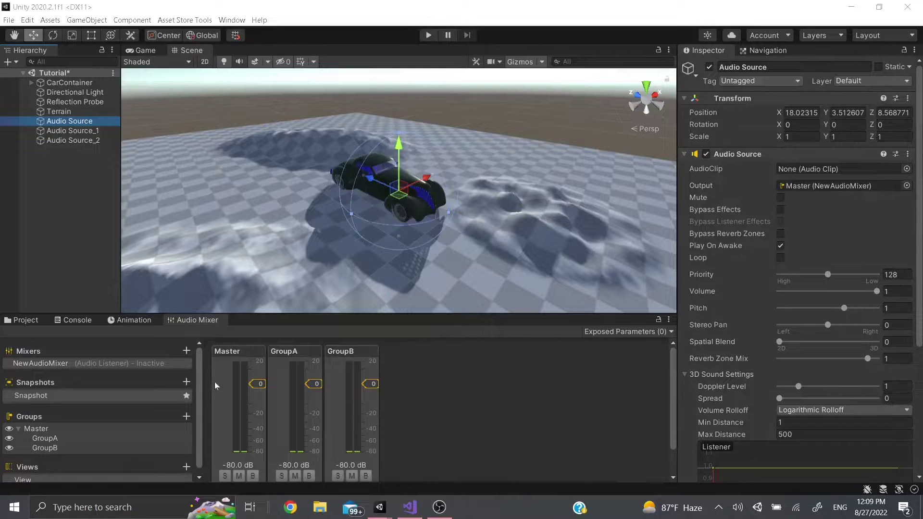
pyautogui.click(906, 167)
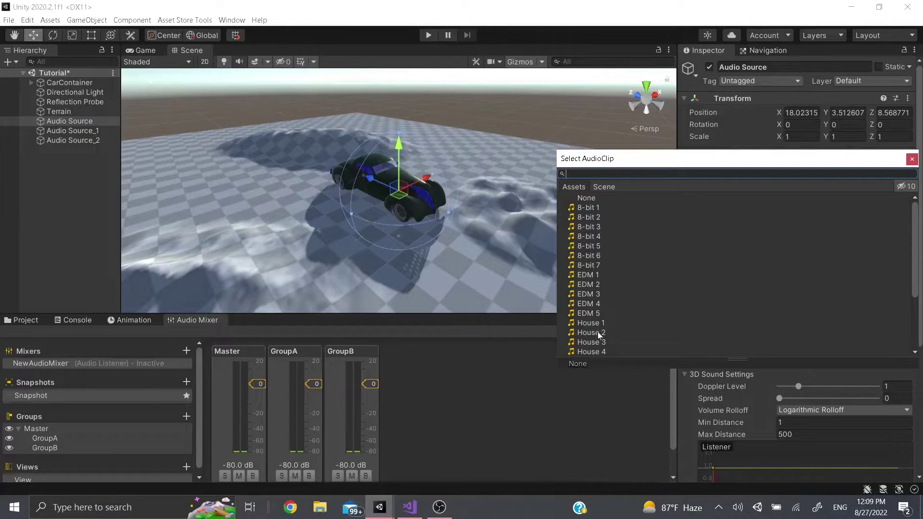
pyautogui.doubleClick(599, 334)
pyautogui.click(304, 365)
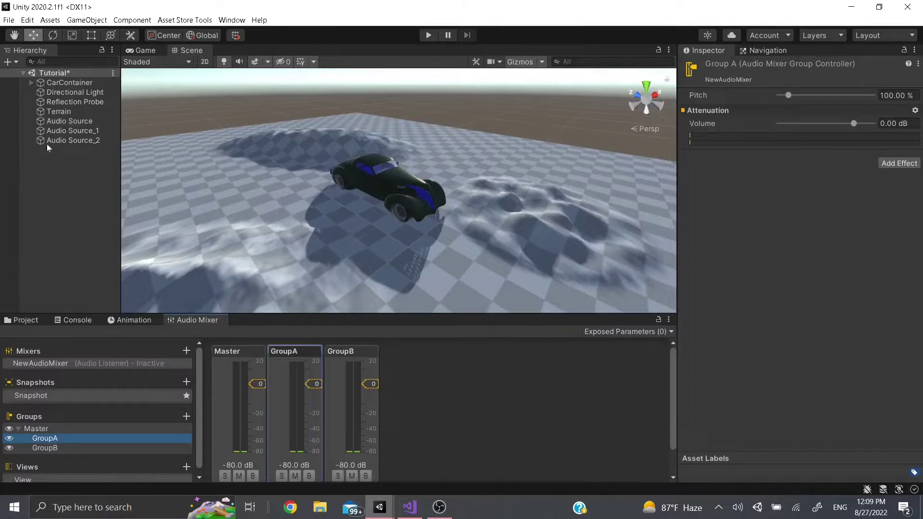
pyautogui.click(72, 130)
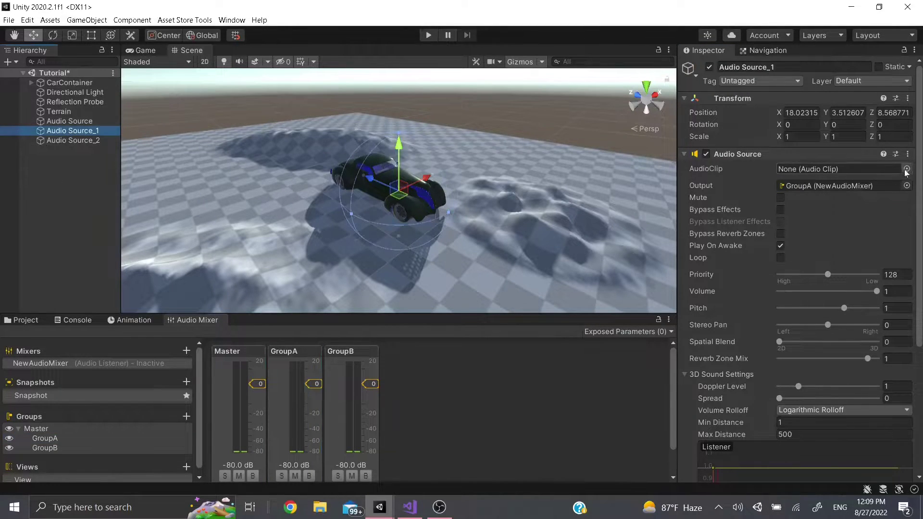
pyautogui.click(906, 169)
pyautogui.scroll(-2, 599, 275)
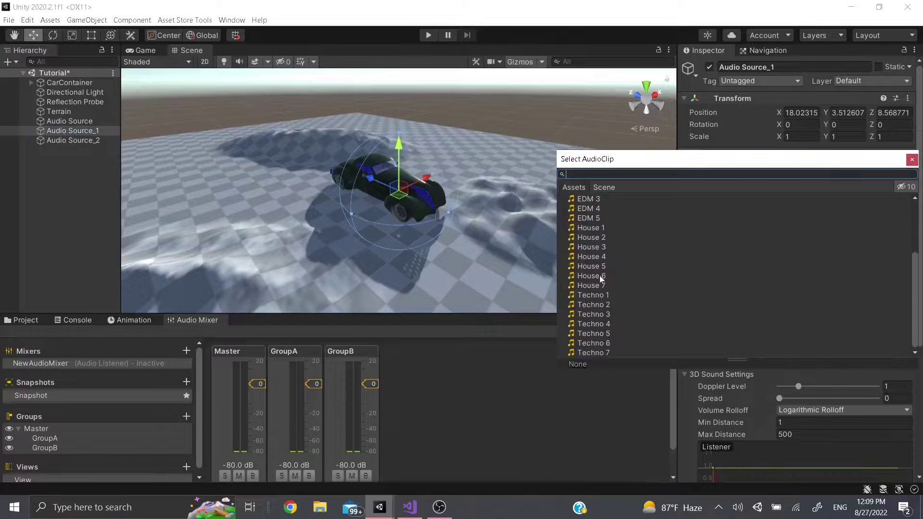
pyautogui.press('Escape')
pyautogui.click(906, 169)
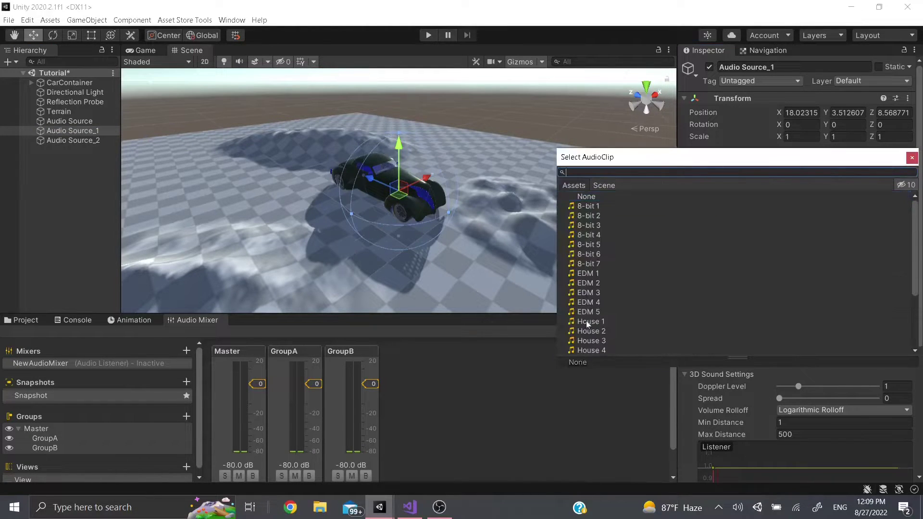
pyautogui.scroll(-2, 585, 326)
pyautogui.doubleClick(596, 288)
# - Assign the Techno 6 clip to Audio Source_2 and lower the Master fader to about -2 dB
pyautogui.click(352, 361)
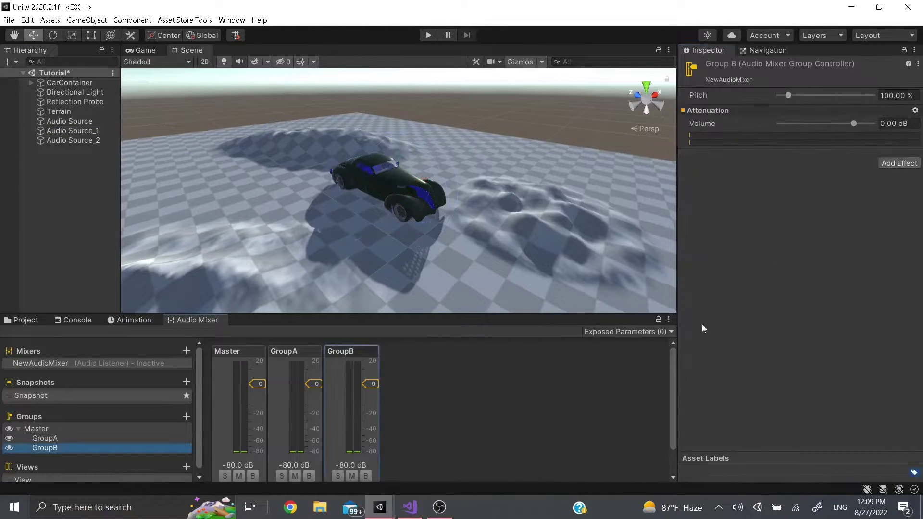
pyautogui.click(73, 140)
pyautogui.click(905, 165)
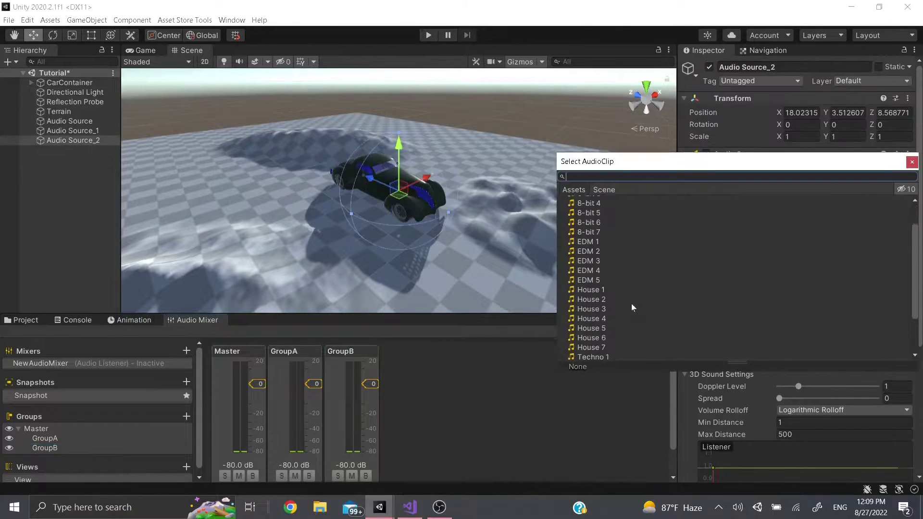
pyautogui.scroll(-2, 599, 324)
pyautogui.doubleClick(593, 345)
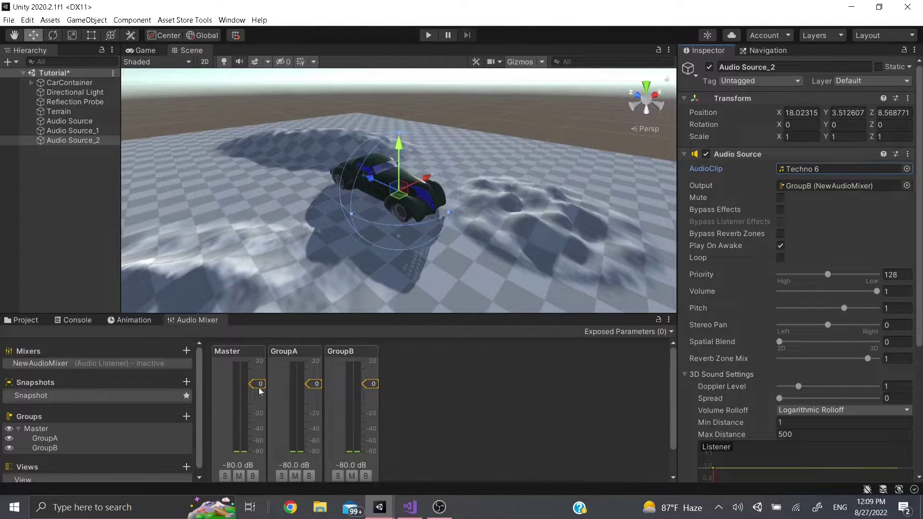
pyautogui.moveTo(258, 387); pyautogui.dragTo(261, 417)
# - Start Play mode and enable Edit in Play Mode in the Audio Mixer
pyautogui.click(428, 35)
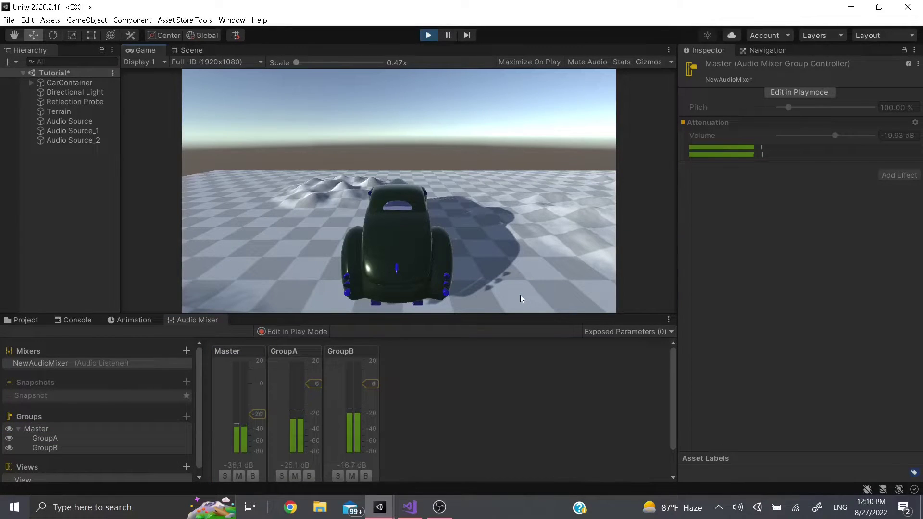
pyautogui.click(261, 415)
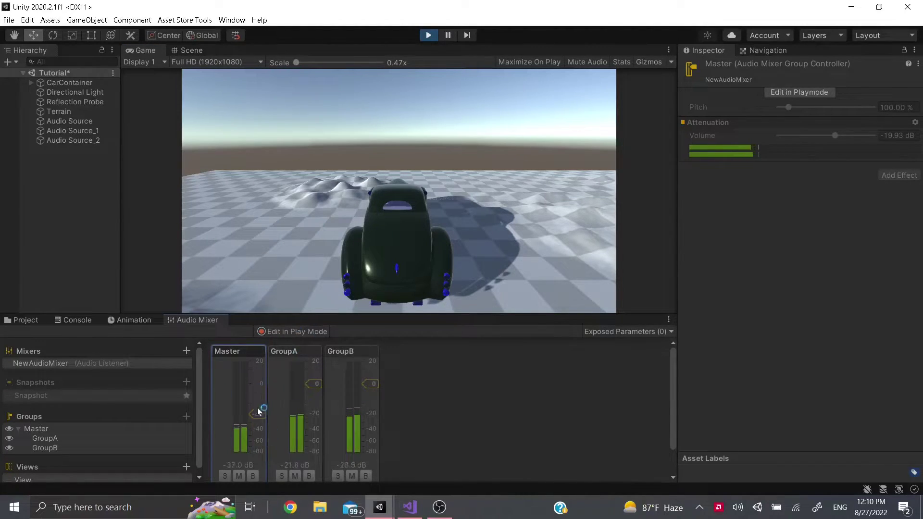
pyautogui.click(299, 331)
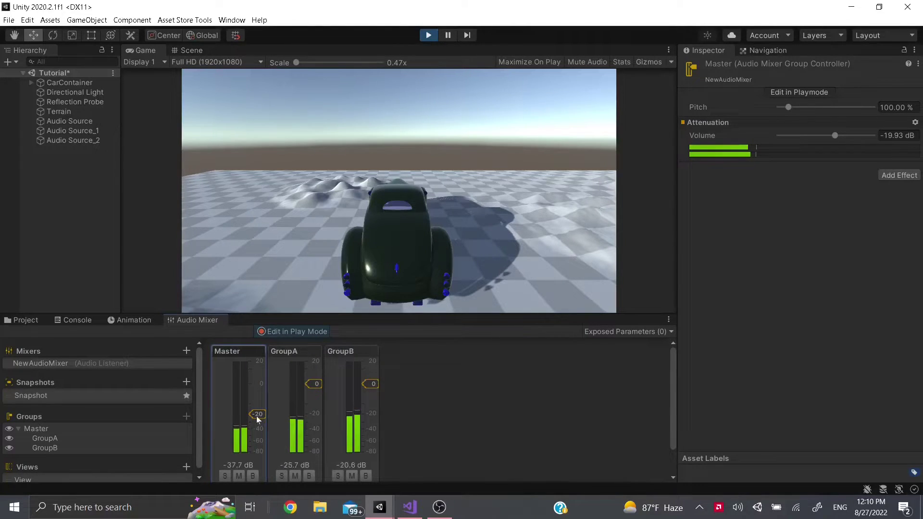
# - Set the GroupA fader to about -6 dB and GroupB to -14 dB
pyautogui.moveTo(255, 416)
pyautogui.mouseDown()
pyautogui.moveTo(252, 385)
pyautogui.moveTo(256, 411)
pyautogui.mouseUp()
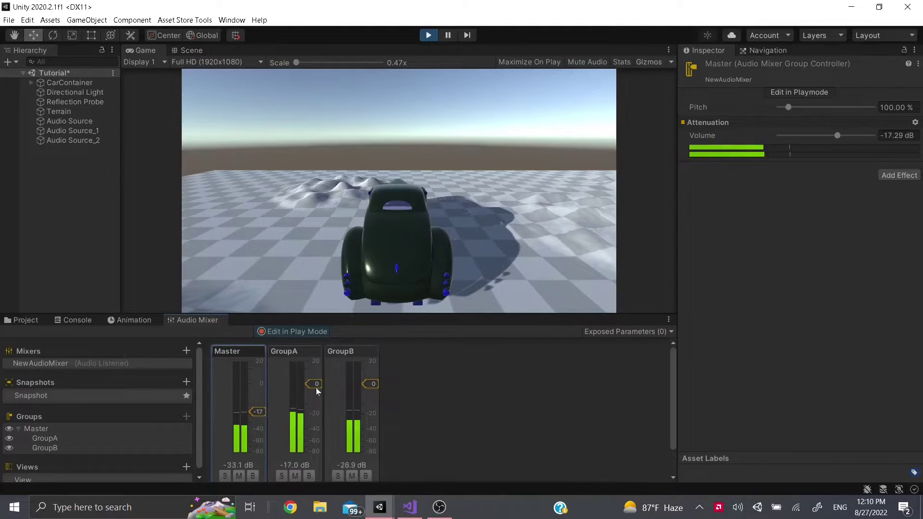
pyautogui.moveTo(316, 388); pyautogui.dragTo(310, 414)
pyautogui.moveTo(374, 384); pyautogui.dragTo(370, 408)
pyautogui.moveTo(313, 411); pyautogui.dragTo(315, 399)
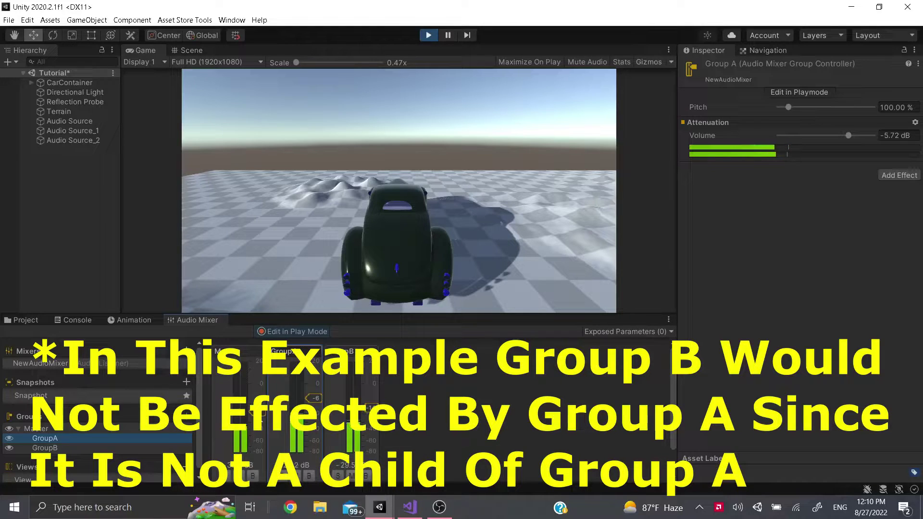
# - Bring the Master fader up from -80 dB to -24.35 dB
pyautogui.click(237, 350)
pyautogui.scroll(-2, 311, 398)
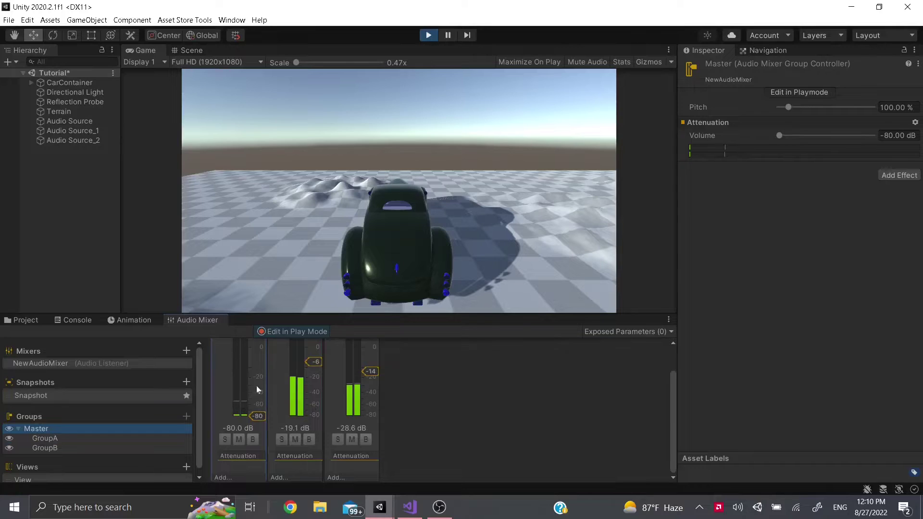
pyautogui.scroll(2, 250, 405)
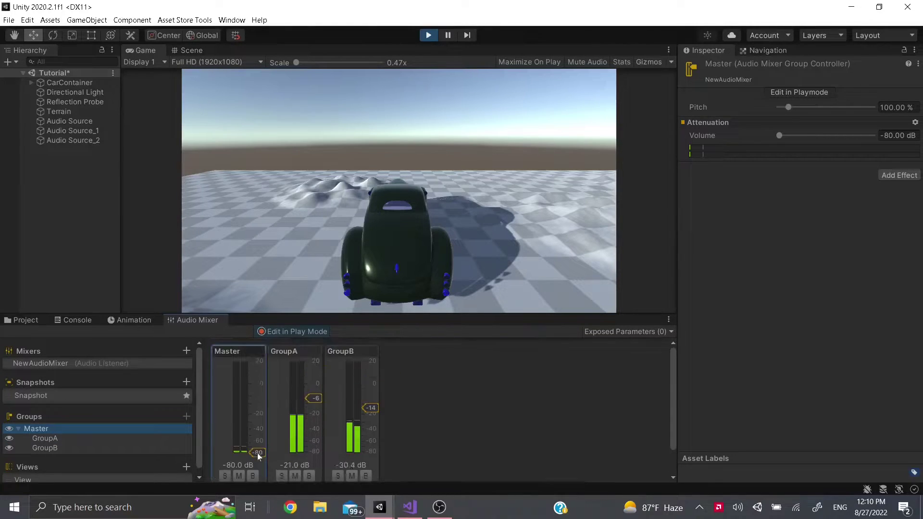
pyautogui.moveTo(257, 452); pyautogui.dragTo(259, 416)
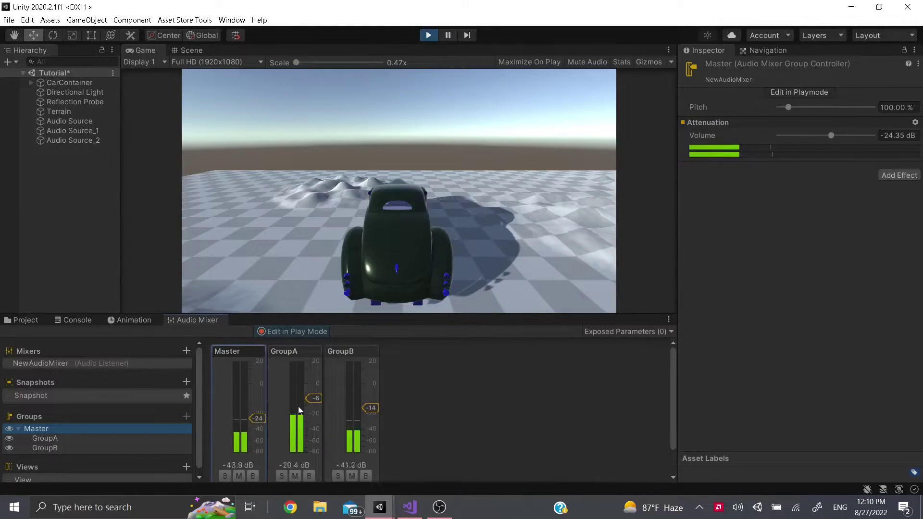
pyautogui.scroll(-2, 298, 405)
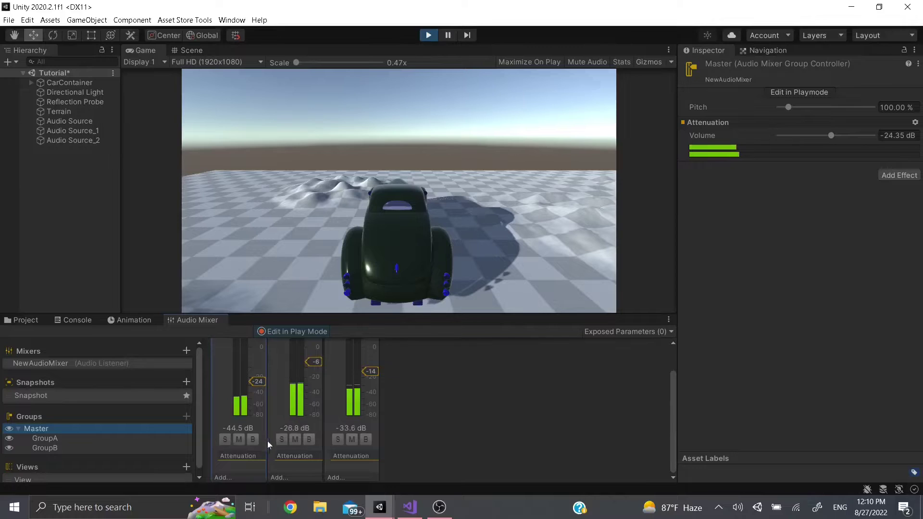
pyautogui.scroll(2, 288, 449)
pyautogui.scroll(-2, 287, 456)
pyautogui.click(281, 440)
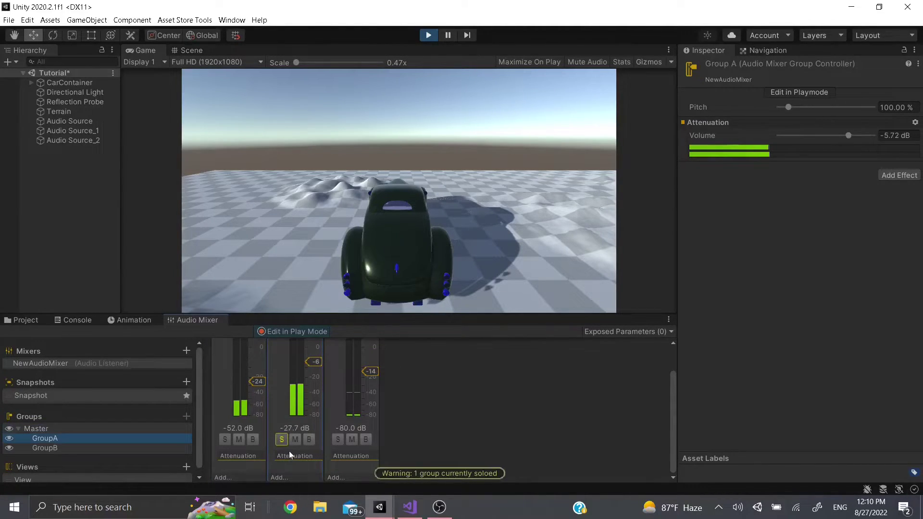
pyautogui.click(282, 440)
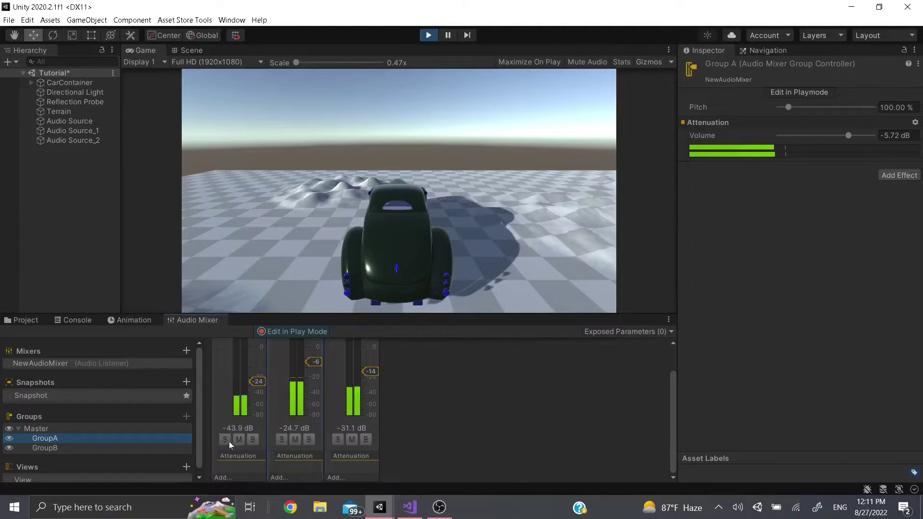
pyautogui.click(224, 439)
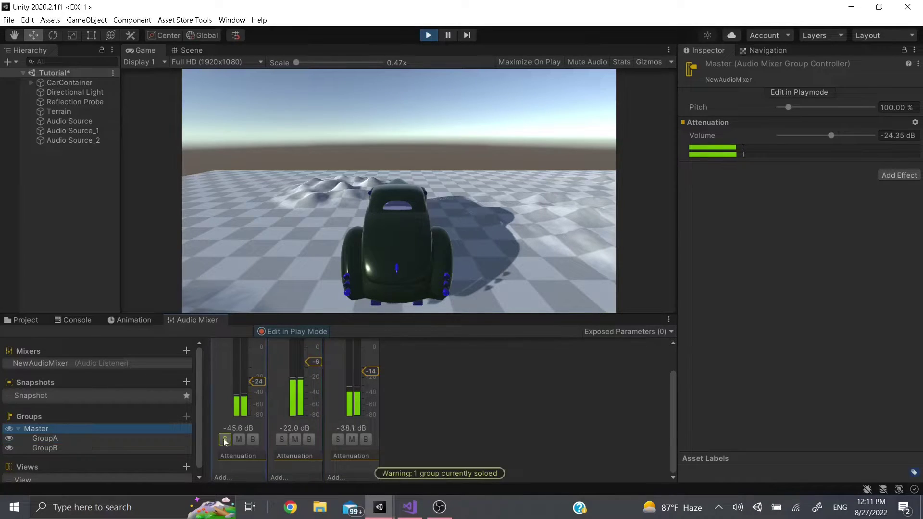
pyautogui.click(351, 440)
pyautogui.click(296, 439)
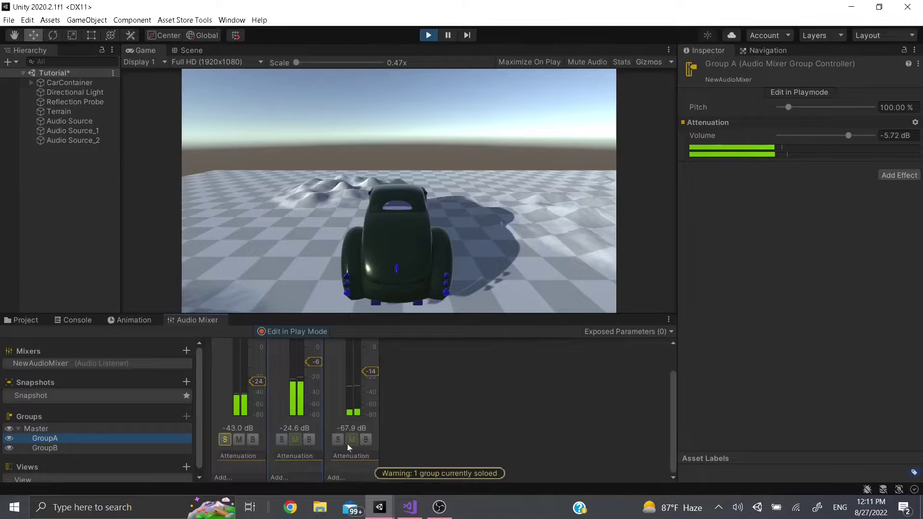
pyautogui.click(225, 440)
pyautogui.click(295, 439)
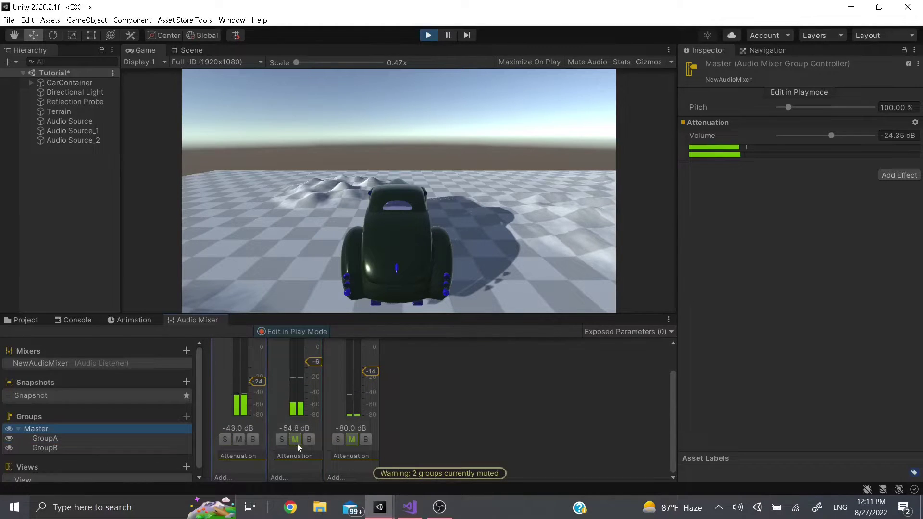
pyautogui.click(352, 439)
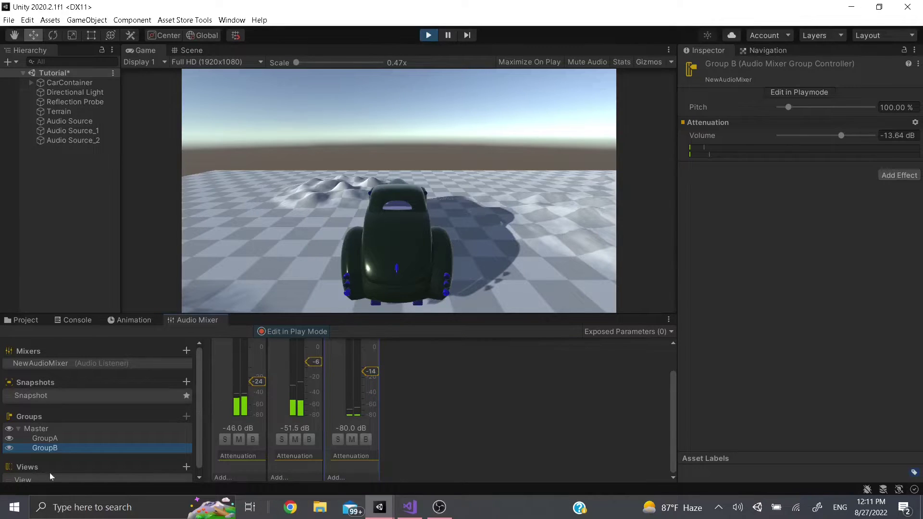
pyautogui.scroll(2, 255, 374)
# - Add a Lowpass effect to Master and raise its cutoff frequency
pyautogui.click(255, 374)
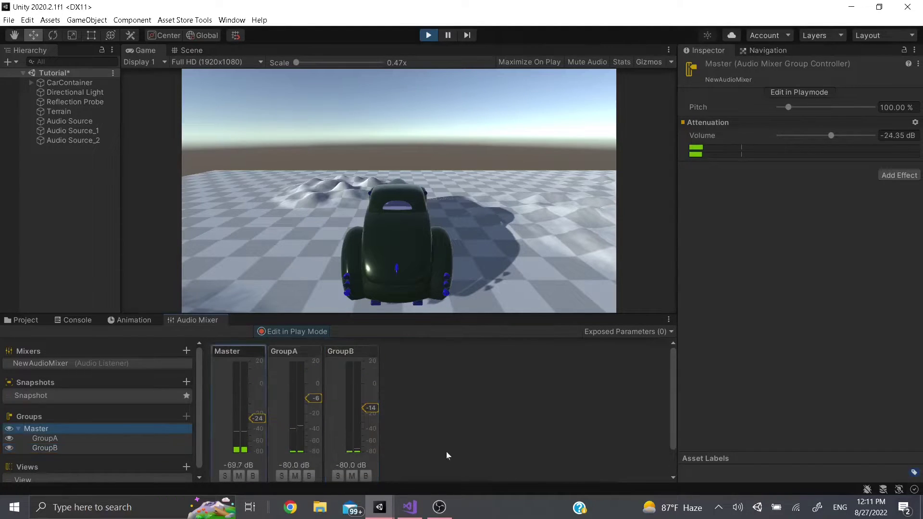
pyautogui.click(898, 175)
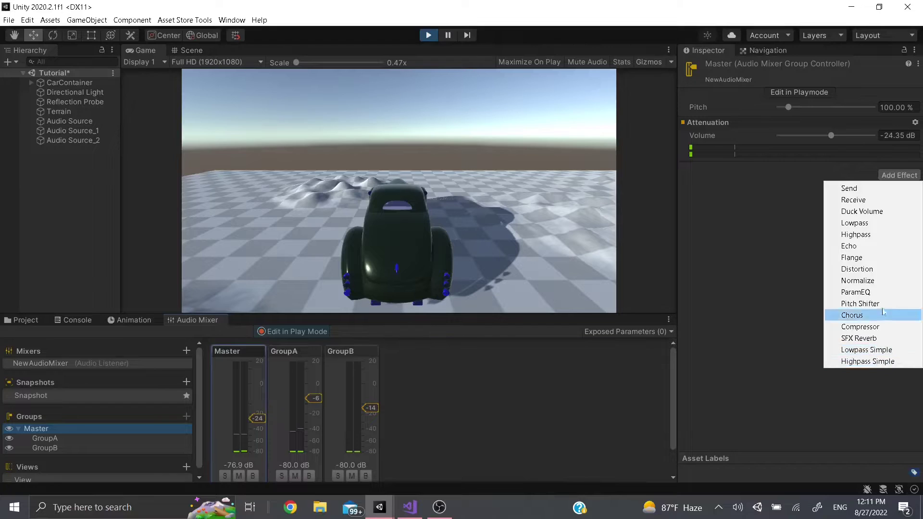
pyautogui.click(860, 223)
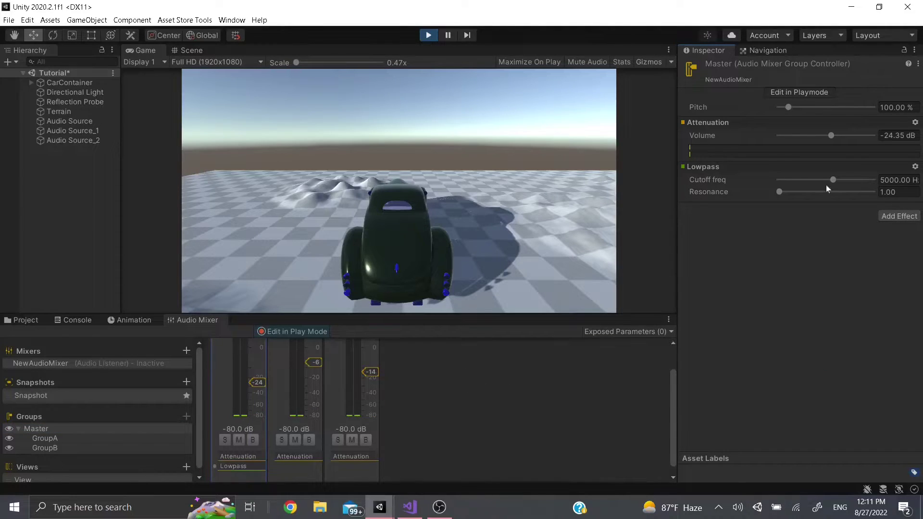
pyautogui.moveTo(833, 180)
pyautogui.mouseDown()
pyautogui.moveTo(802, 179)
pyautogui.moveTo(861, 179)
pyautogui.moveTo(839, 179)
pyautogui.mouseUp()
# - Toggle Master's bypass on and back off, then remove its Lowpass effect
pyautogui.click(253, 440)
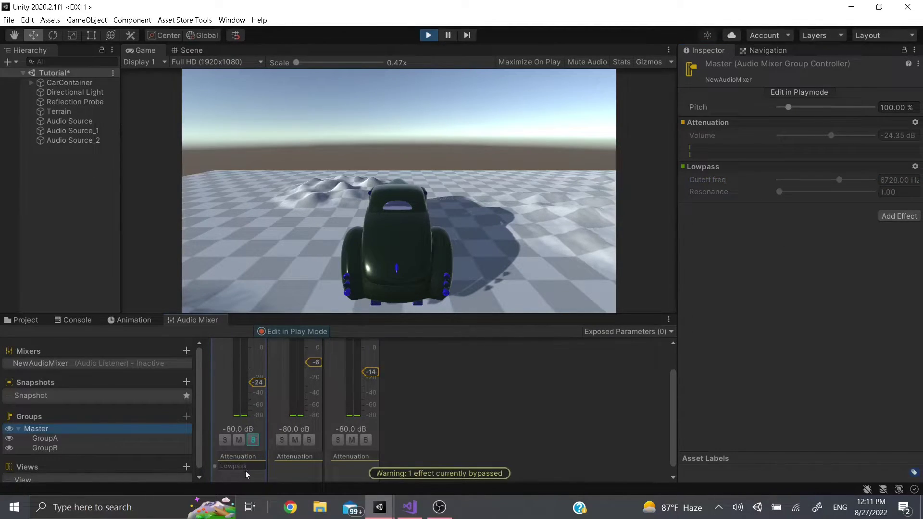
pyautogui.scroll(-1, 234, 470)
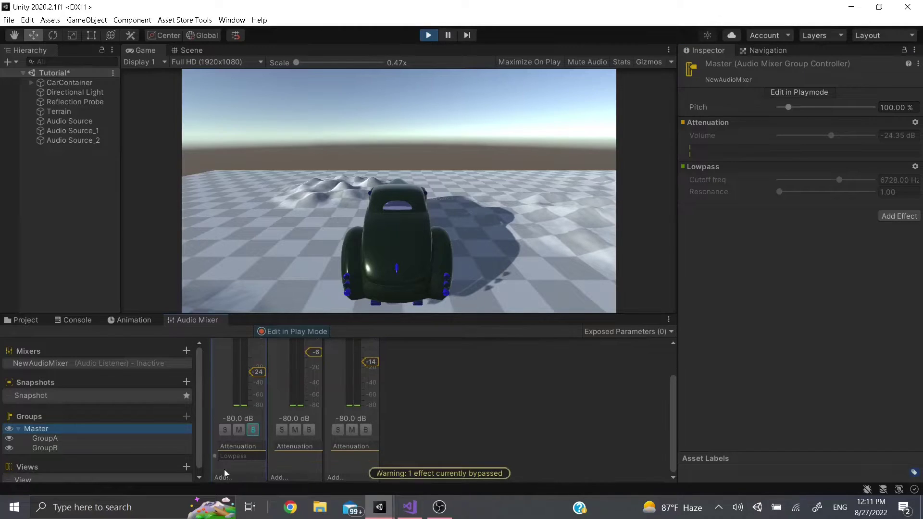
pyautogui.click(253, 430)
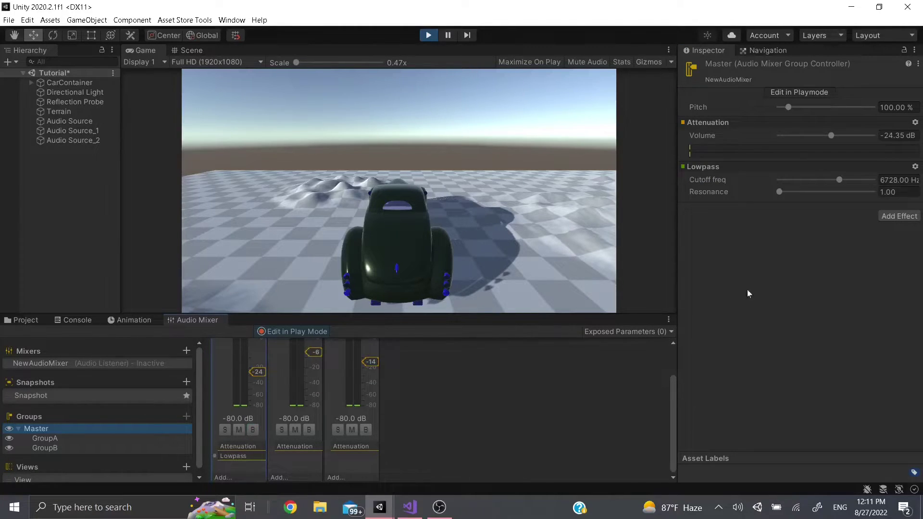
pyautogui.click(915, 166)
pyautogui.click(830, 246)
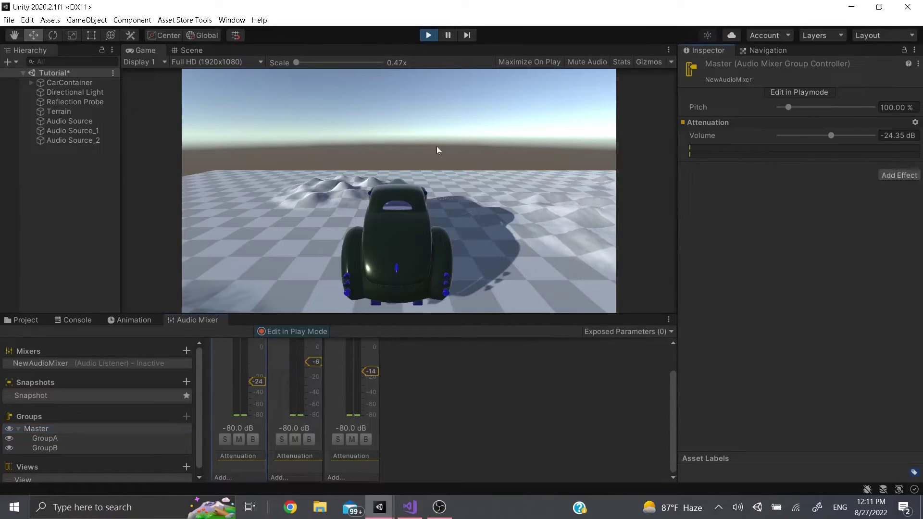
pyautogui.click(898, 175)
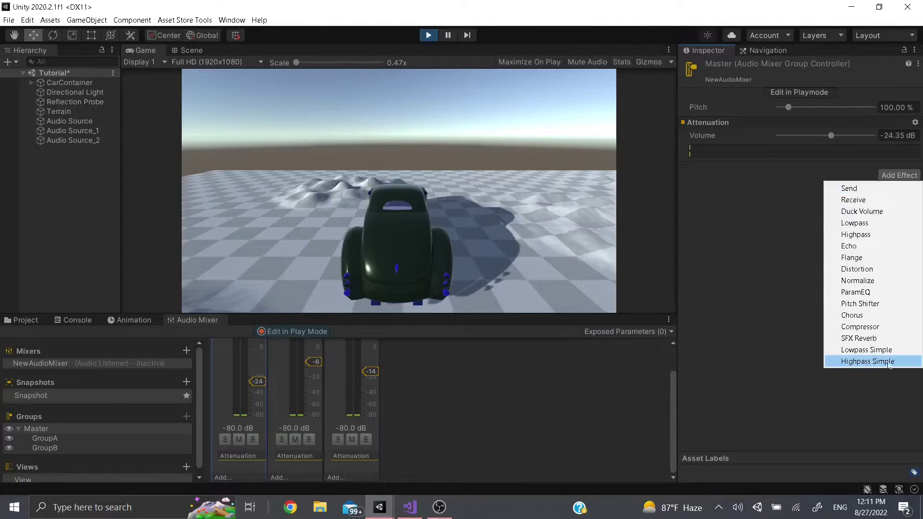
# - Add a Lowpass effect at 5000 Hz to Master and remove its Highpass Simple effect
pyautogui.click(886, 224)
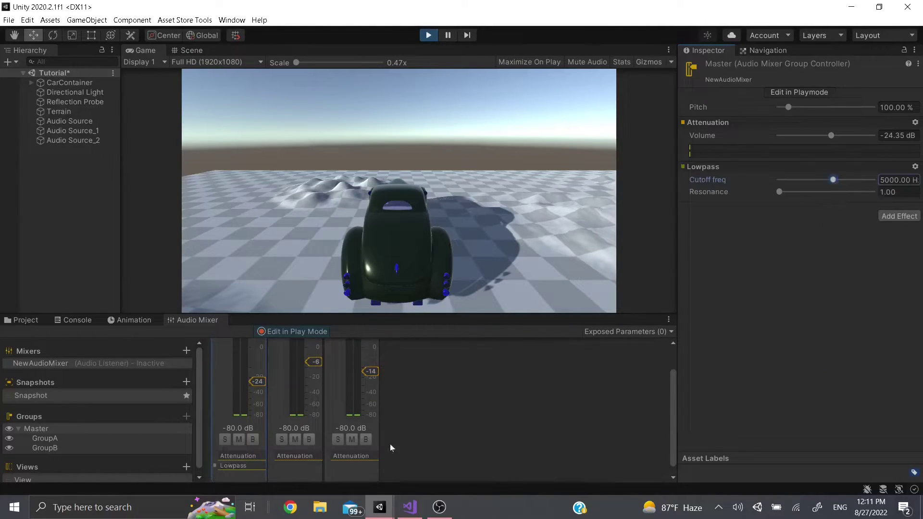
pyautogui.scroll(-1, 274, 475)
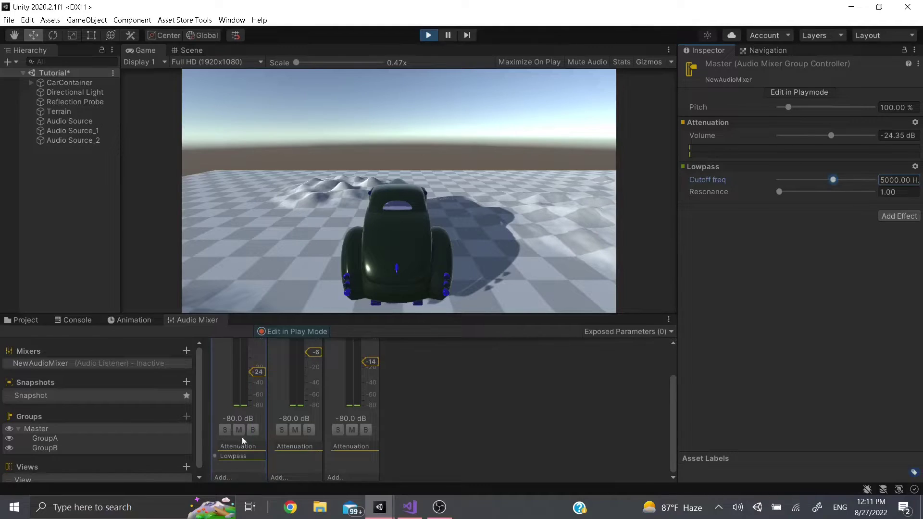
pyautogui.scroll(-1, 453, 428)
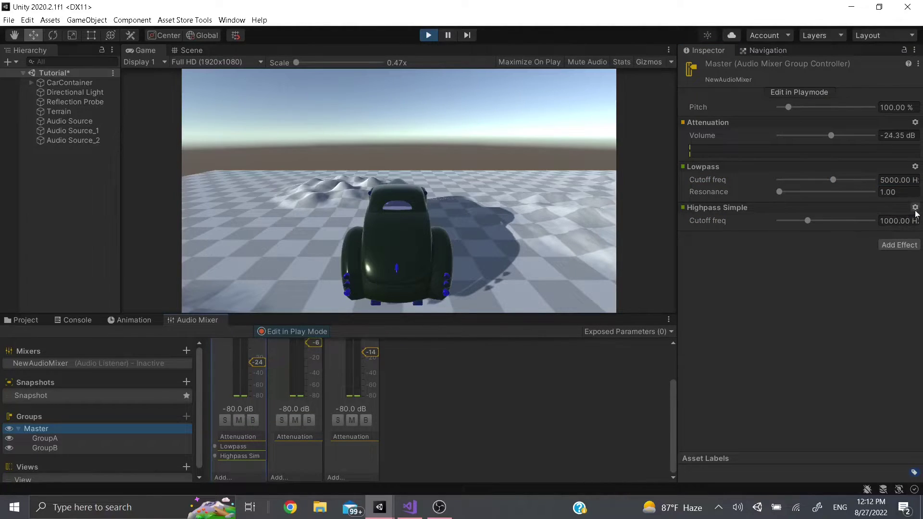
pyautogui.click(914, 207)
pyautogui.click(817, 287)
# - Add a Send effect to the Master group
pyautogui.click(899, 215)
pyautogui.click(846, 227)
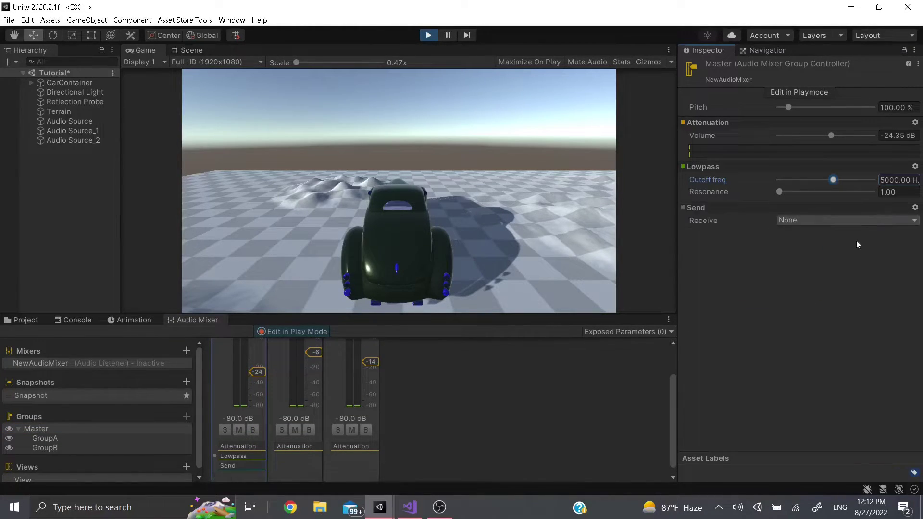
pyautogui.scroll(-1, 290, 440)
pyautogui.scroll(3, 305, 446)
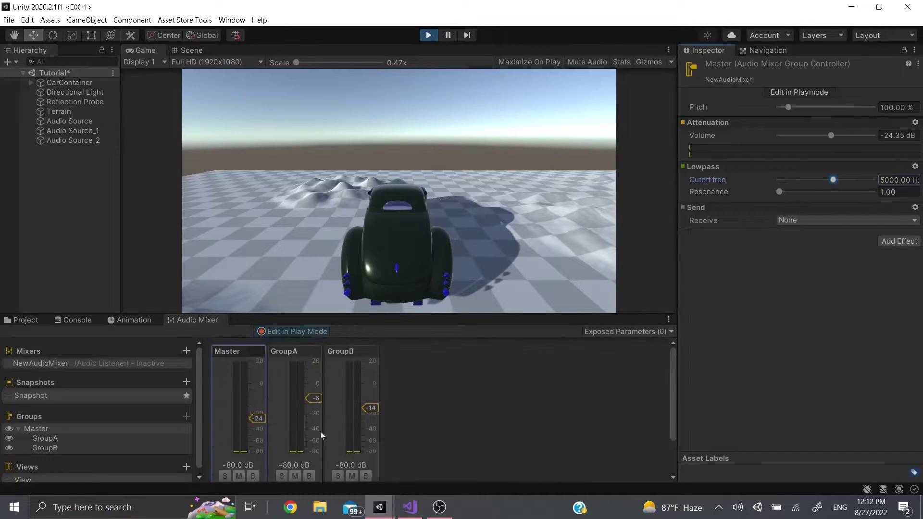
pyautogui.scroll(-3, 279, 449)
# - Add a Receive effect to GroupA, then return to Master's effect settings
pyautogui.click(278, 477)
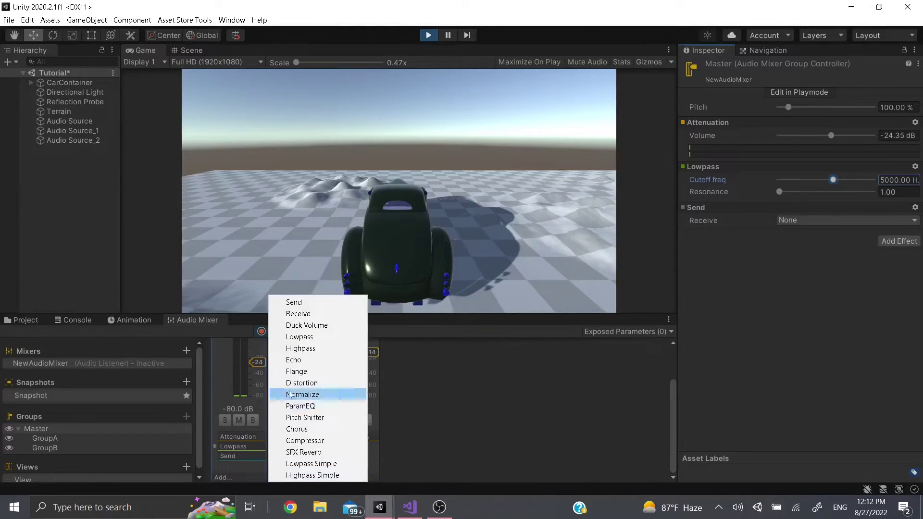
pyautogui.click(298, 313)
pyautogui.click(298, 466)
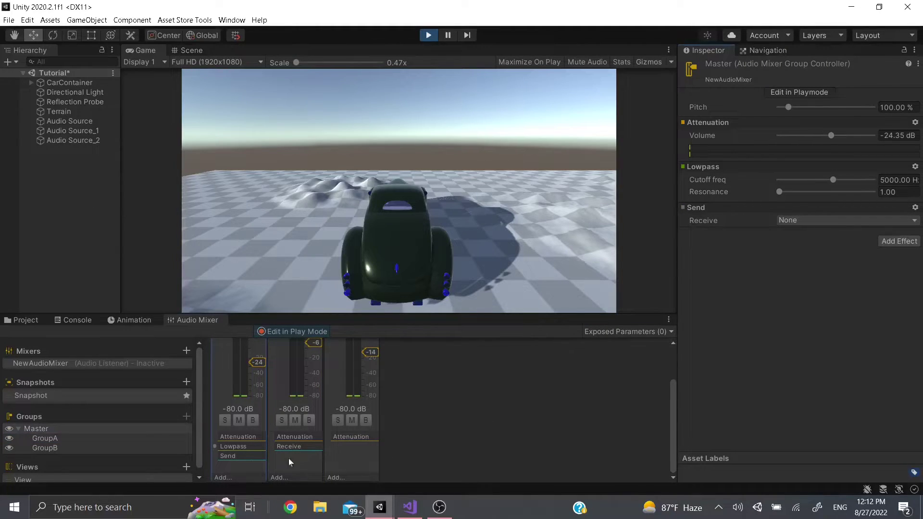
# - Replace Master's Send effect with a Receive effect
pyautogui.click(914, 207)
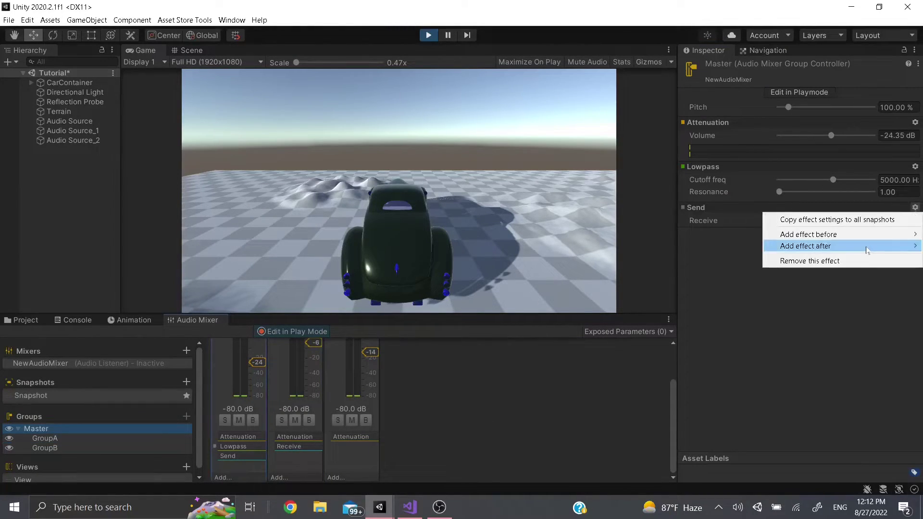
pyautogui.click(855, 262)
pyautogui.click(899, 211)
pyautogui.click(863, 241)
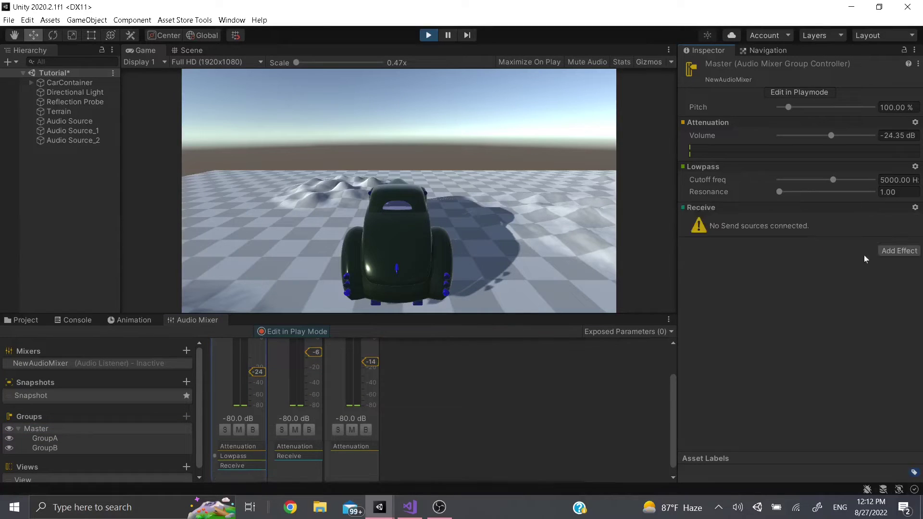
pyautogui.scroll(-1, 306, 453)
pyautogui.click(312, 476)
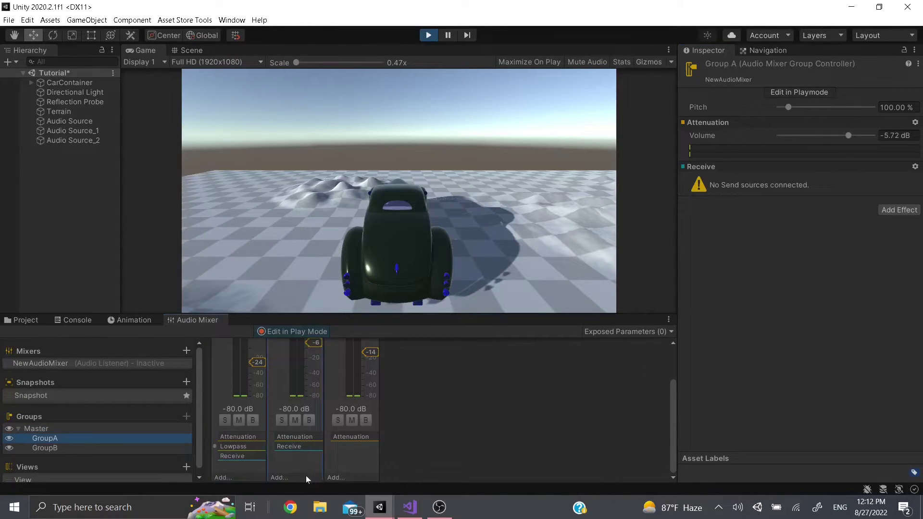
# - Swap GroupA's Receive for a Send routed to Master\Receive at -80 dB, then exit Play mode
pyautogui.click(914, 166)
pyautogui.click(860, 204)
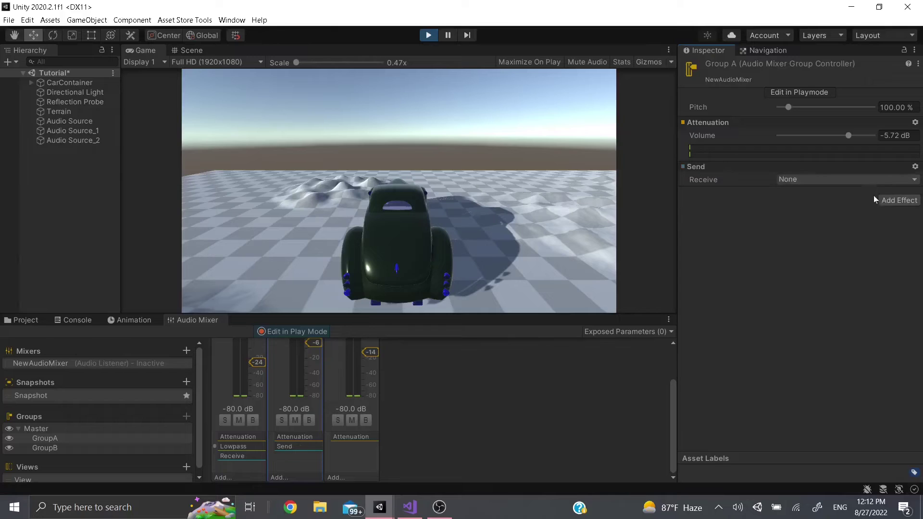
pyautogui.click(870, 179)
pyautogui.click(860, 208)
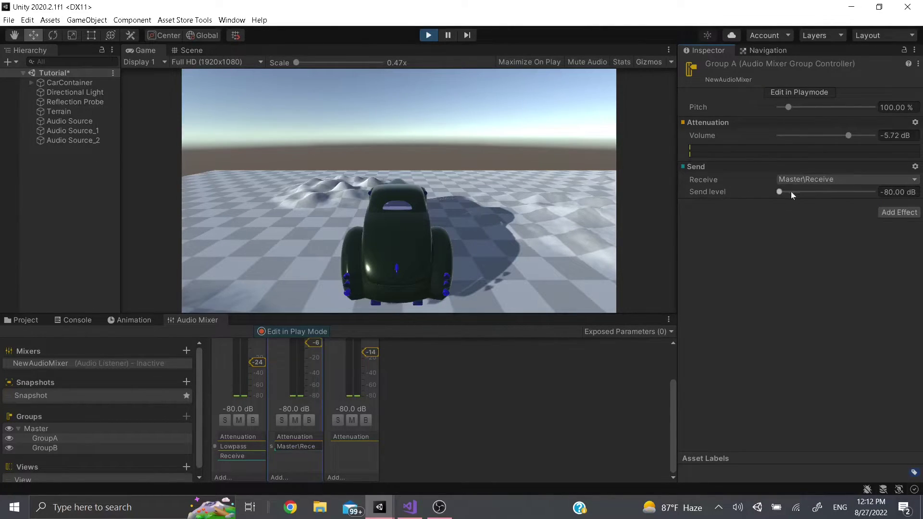
pyautogui.moveTo(857, 193); pyautogui.dragTo(778, 197)
pyautogui.scroll(2, 318, 373)
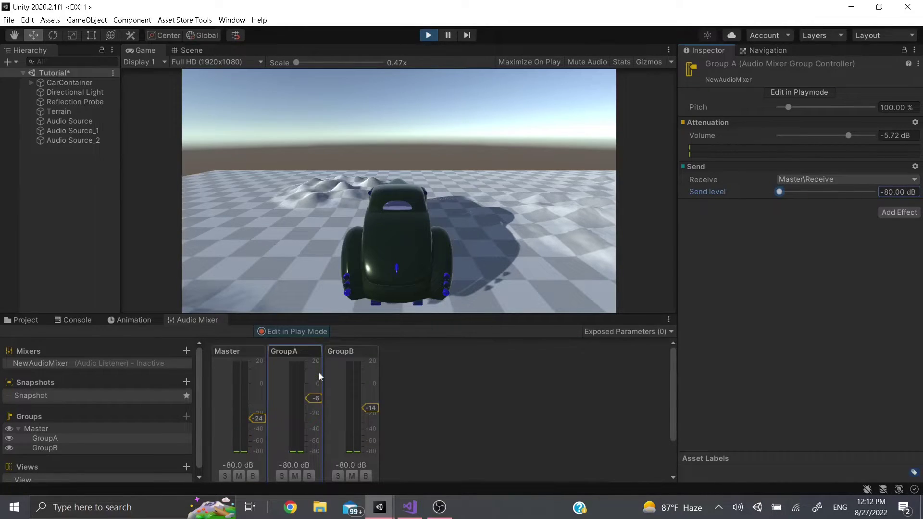
pyautogui.click(428, 35)
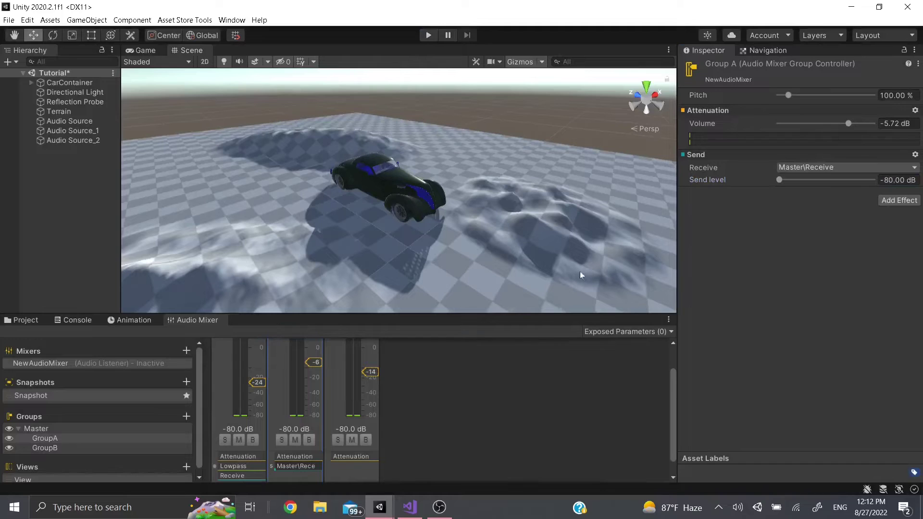
# - Bring Master's fader to about -18 dB and GroupA's fader to about -10 dB
pyautogui.scroll(3, 264, 439)
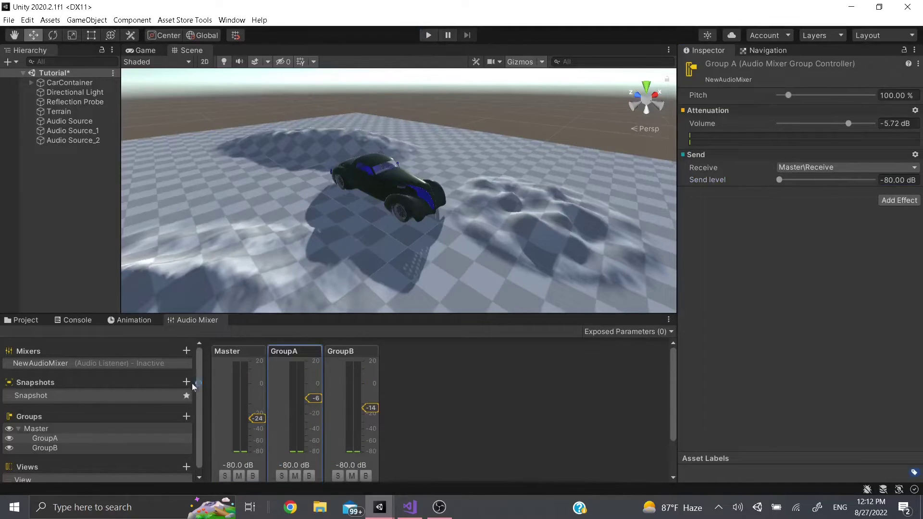
pyautogui.scroll(-1, 192, 383)
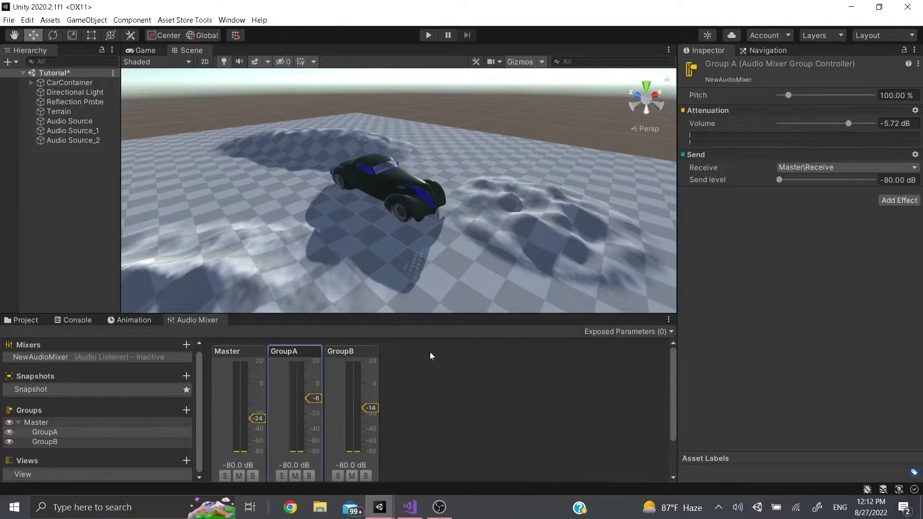
pyautogui.scroll(-2, 322, 382)
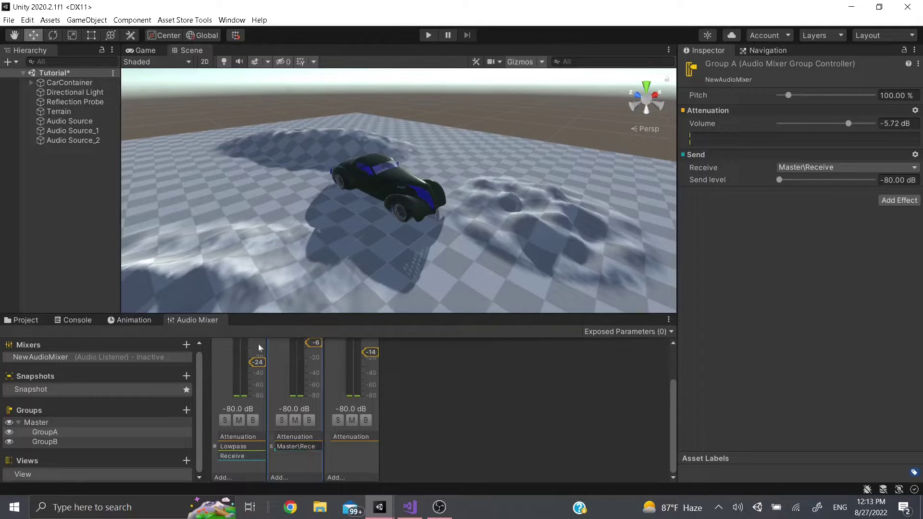
pyautogui.scroll(2, 275, 365)
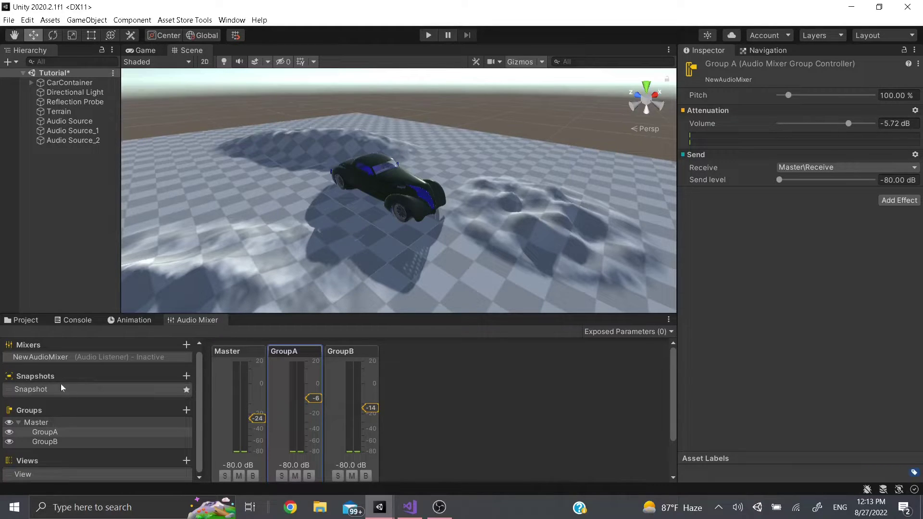
pyautogui.moveTo(258, 418)
pyautogui.mouseDown()
pyautogui.moveTo(259, 379)
pyautogui.moveTo(259, 416)
pyautogui.mouseUp()
pyautogui.moveTo(318, 399); pyautogui.dragTo(368, 410)
# - Rename the default snapshot to Playing
pyautogui.click(92, 391)
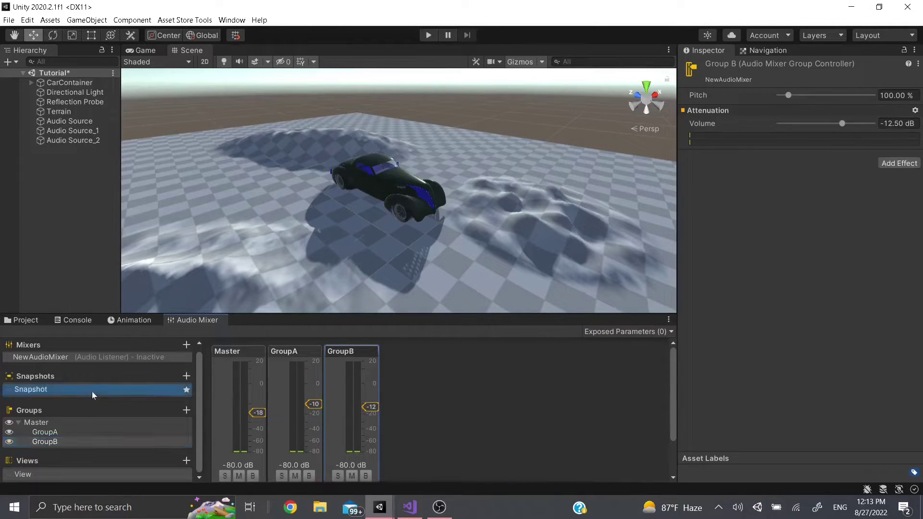
pyautogui.click(92, 391)
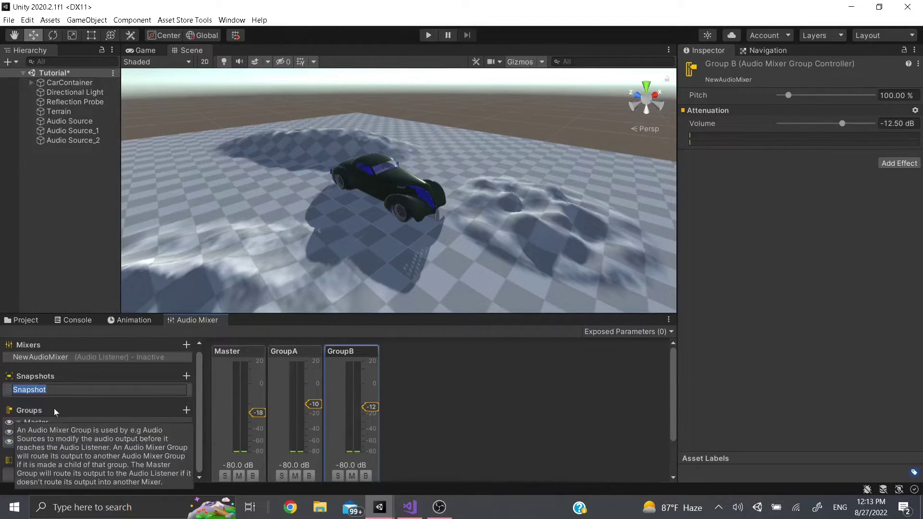
pyautogui.press('BackSpace')
pyautogui.write('Played')
pyautogui.press('Return')
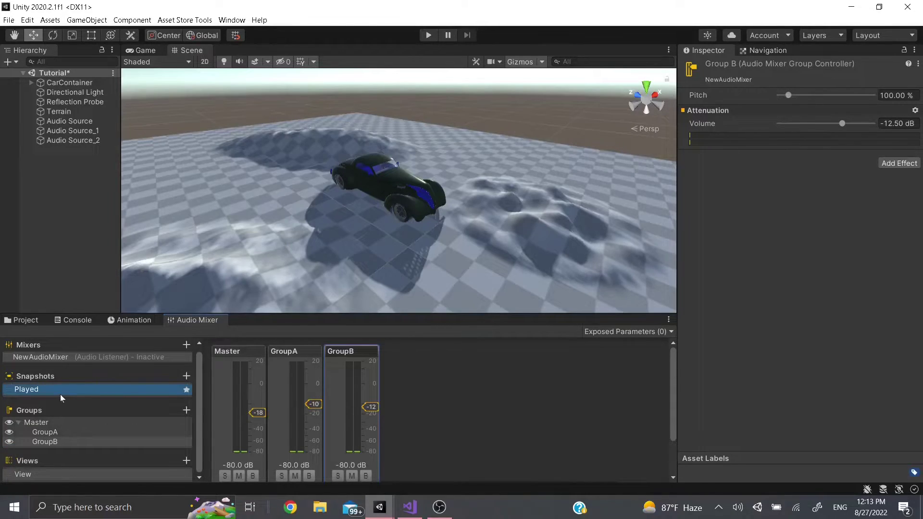
pyautogui.click(60, 394)
pyautogui.write('Playing')
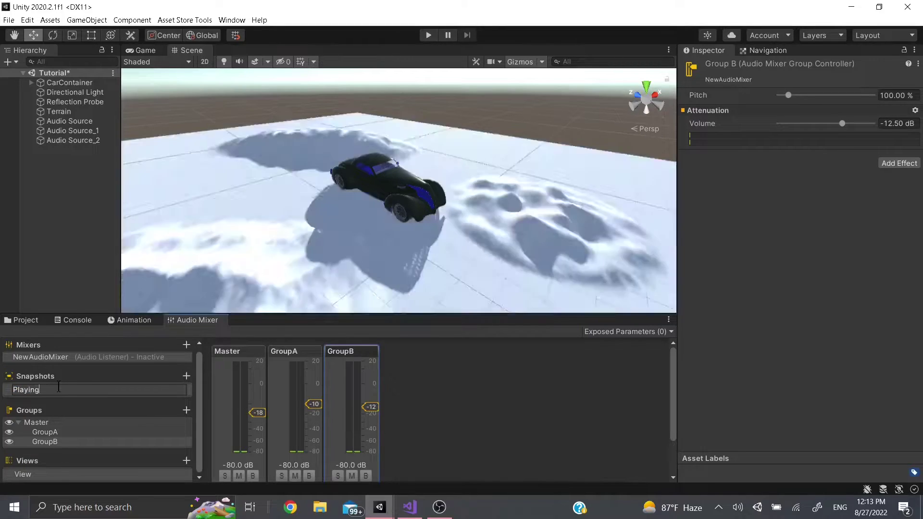
pyautogui.press('Return')
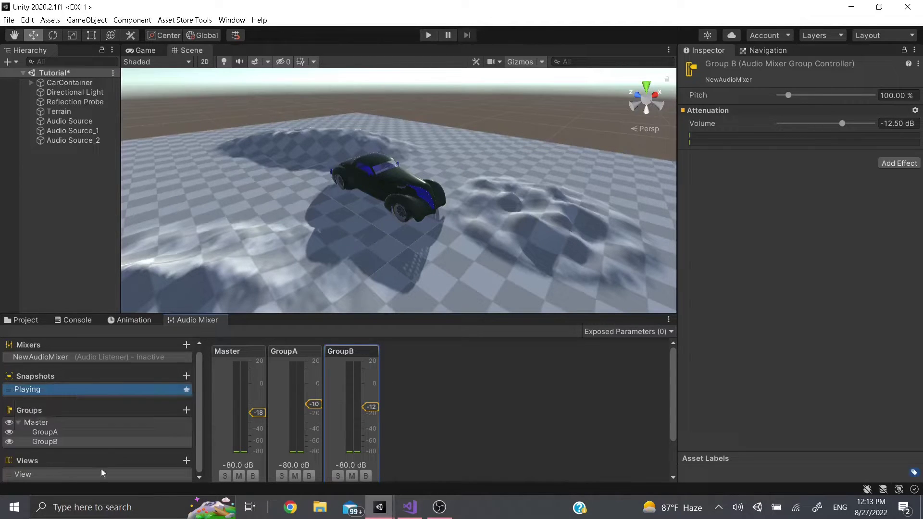
# - Duplicate Playing as a snapshot named Paused and drop Master to -80 dB there
pyautogui.click(187, 375)
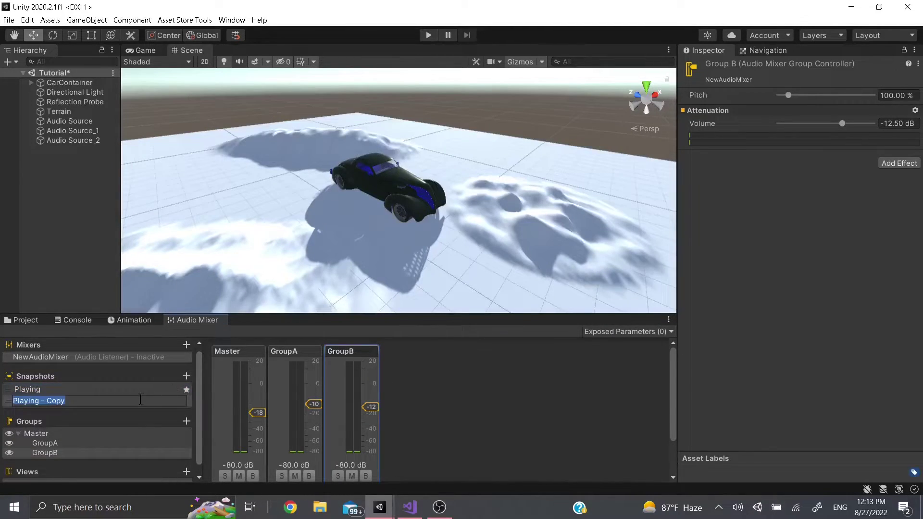
pyautogui.write('Paused')
pyautogui.press('Return')
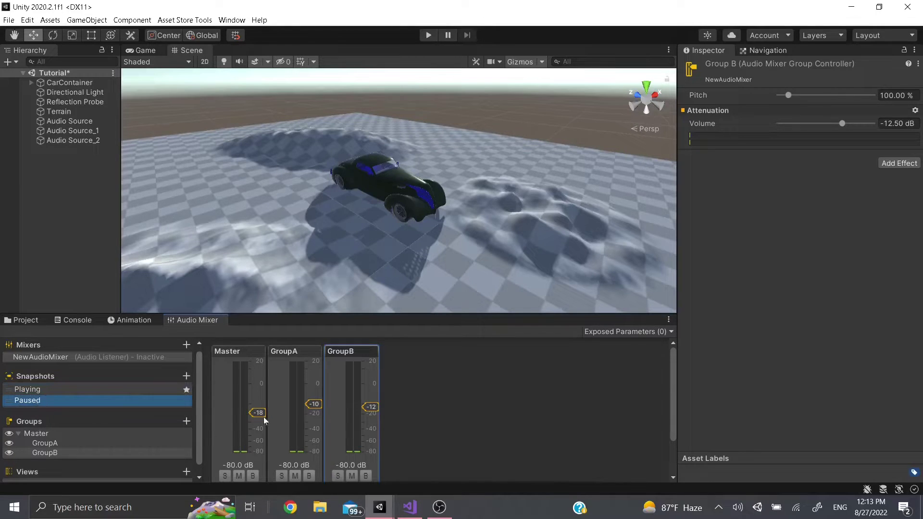
pyautogui.moveTo(261, 416); pyautogui.dragTo(256, 452)
# - Drop GroupA and GroupB to -80 dB in the Paused snapshot
pyautogui.click(307, 435)
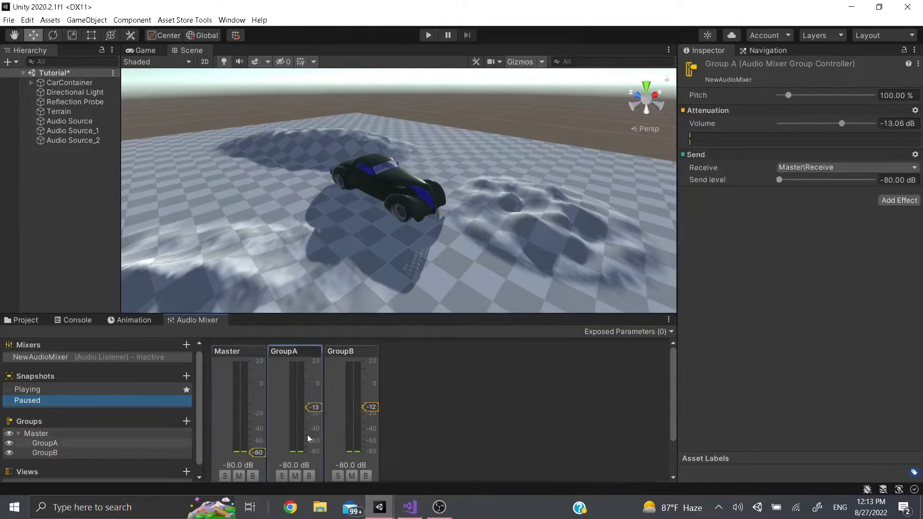
pyautogui.moveTo(307, 435); pyautogui.dragTo(310, 452)
pyautogui.moveTo(370, 407); pyautogui.dragTo(370, 452)
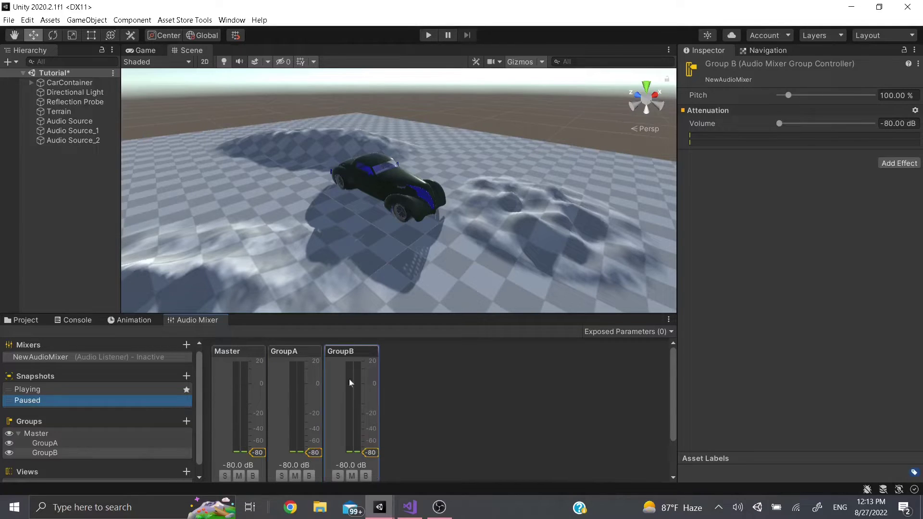
# - Compare Paused and Playing snapshots, ending on Playing with Master's settings shown
pyautogui.click(30, 388)
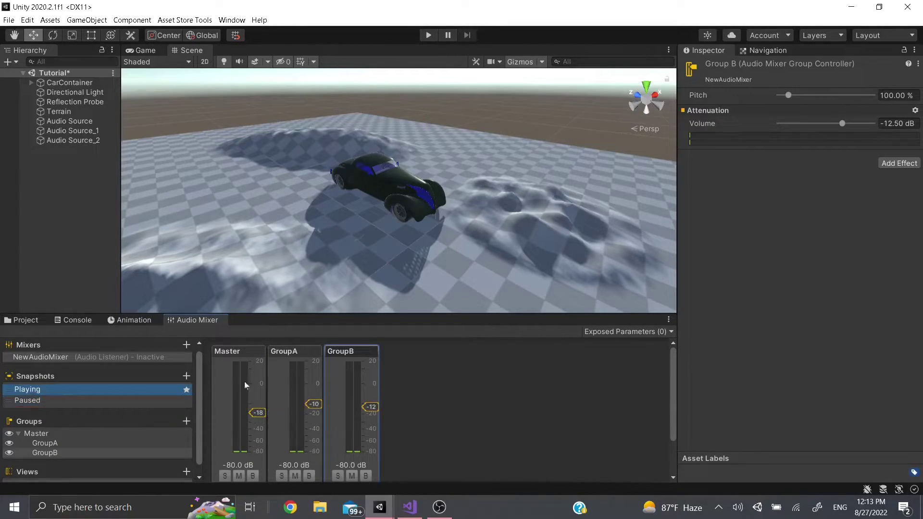
pyautogui.click(71, 401)
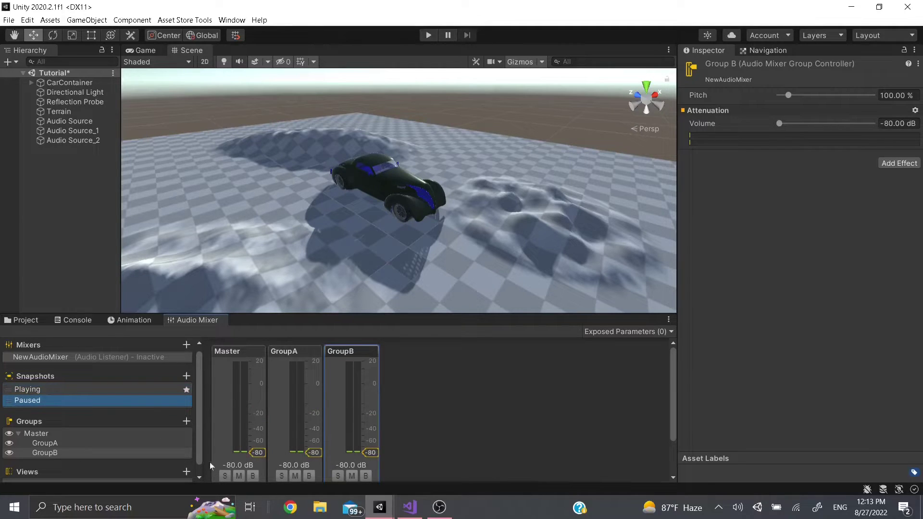
pyautogui.click(58, 392)
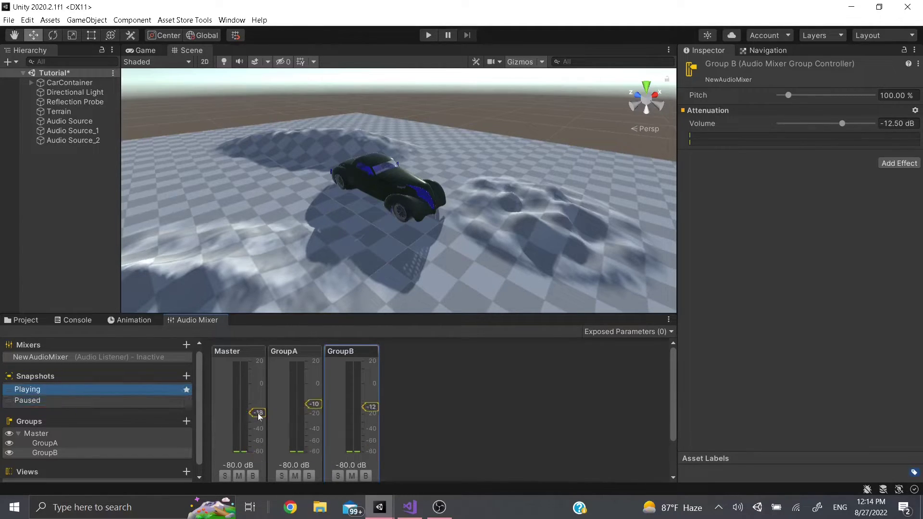
pyautogui.click(258, 412)
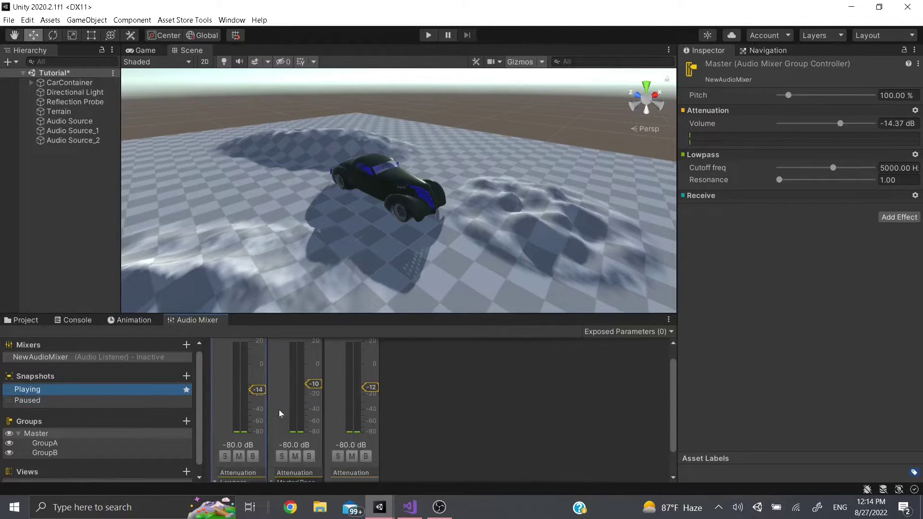
# - Run the game with Edit in Play Mode, switch to Paused to silence all groups, then stop
pyautogui.click(429, 36)
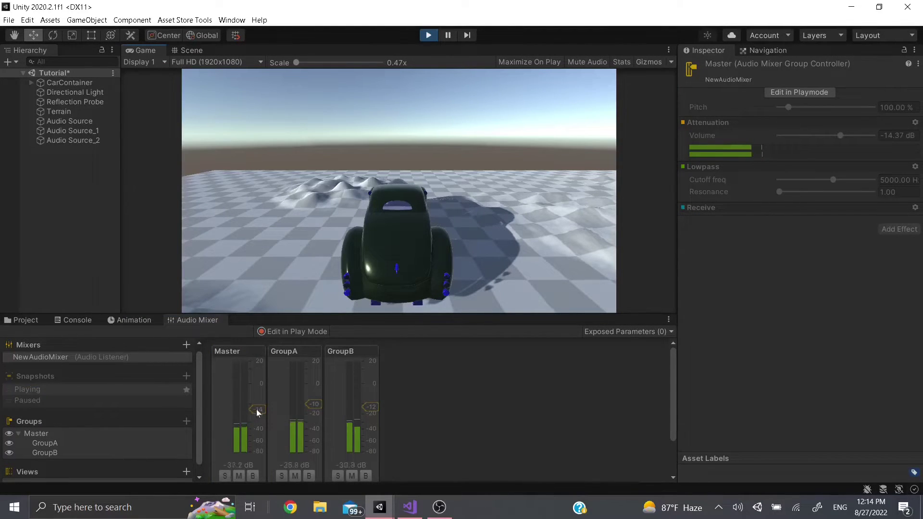
pyautogui.click(304, 331)
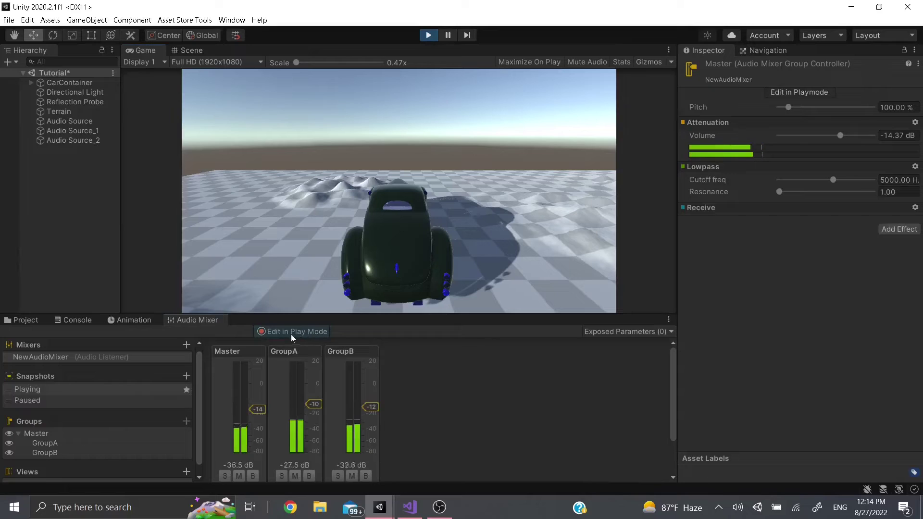
pyautogui.click(41, 401)
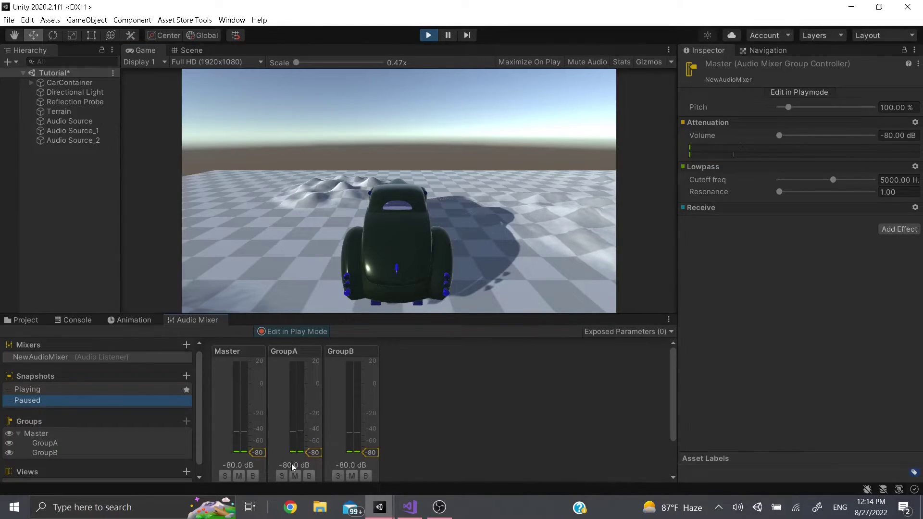
pyautogui.hotkey('ctrl', 'p')
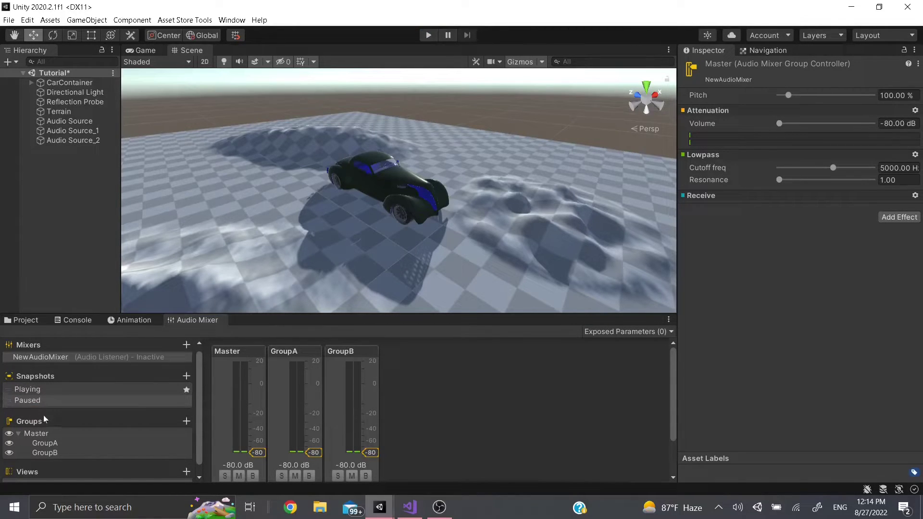
# - Add a second view to the mixer's Views list
pyautogui.scroll(-1, 146, 402)
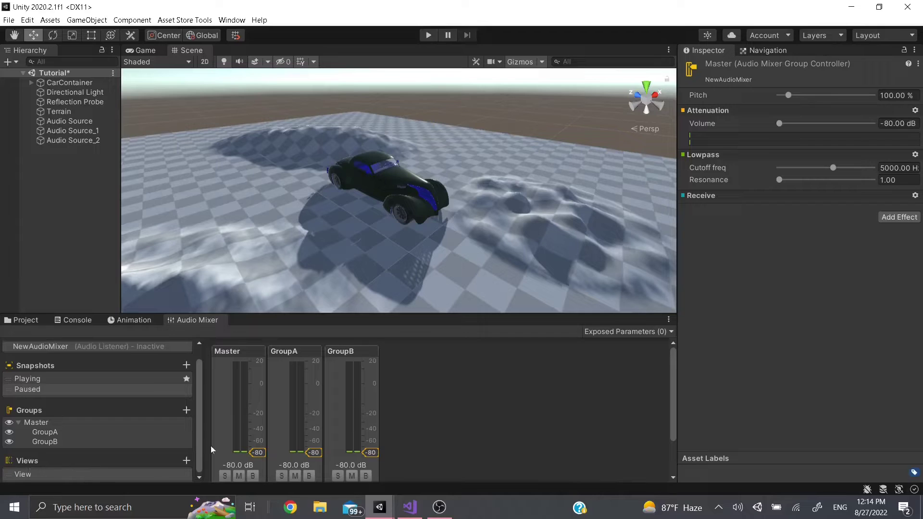
pyautogui.click(186, 461)
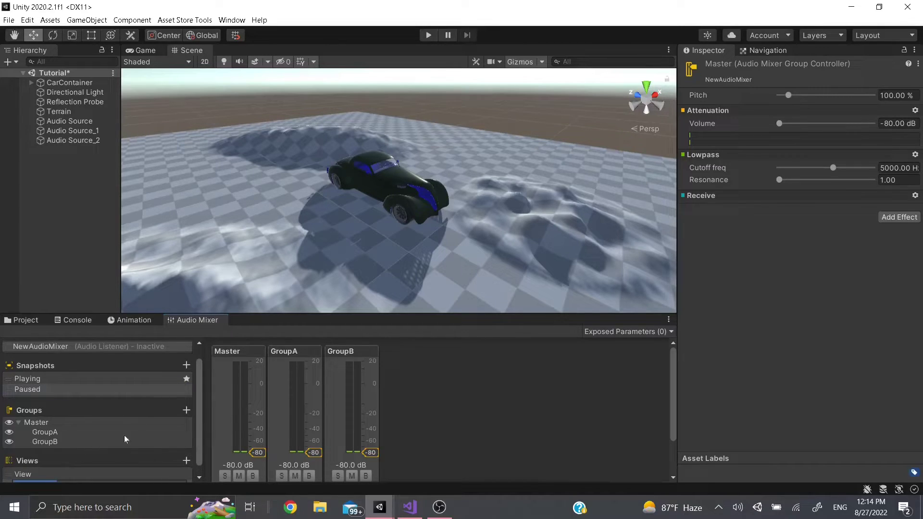
pyautogui.scroll(-1, 40, 463)
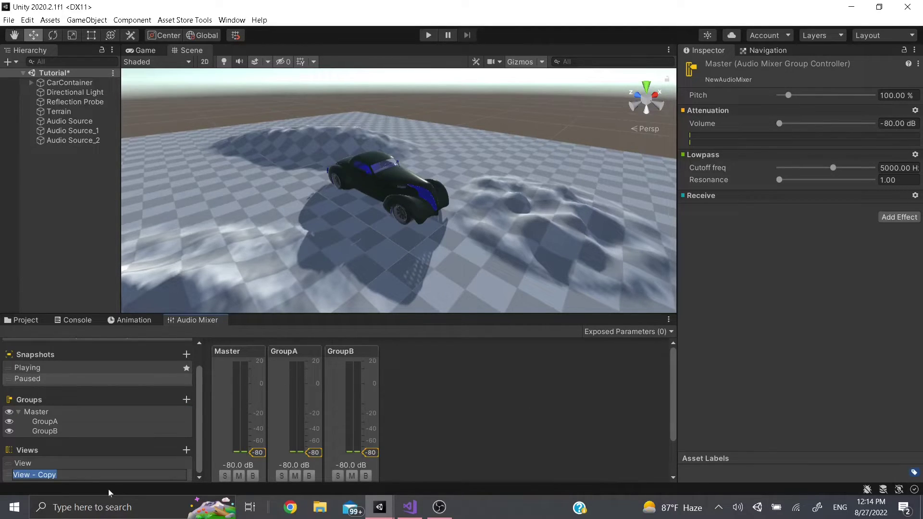
# - Rename the two views MasterView and AllViews
pyautogui.click(27, 464)
pyautogui.click(28, 463)
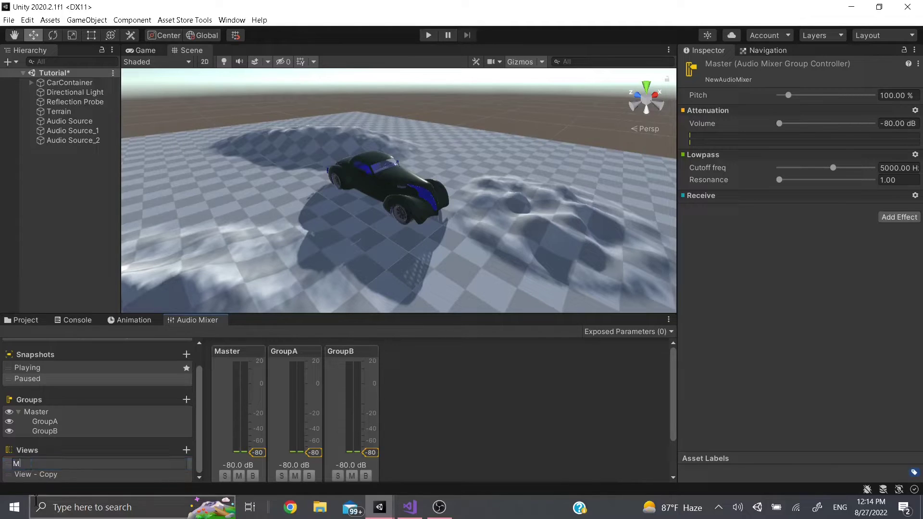
pyautogui.write('MasterView')
pyautogui.click(55, 475)
pyautogui.click(55, 475)
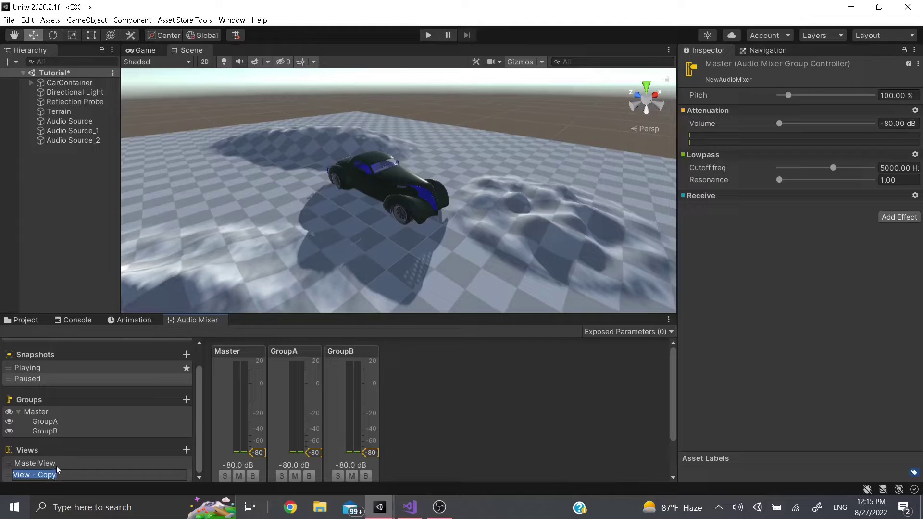
pyautogui.write('MasterView')
pyautogui.doubleClick(56, 464)
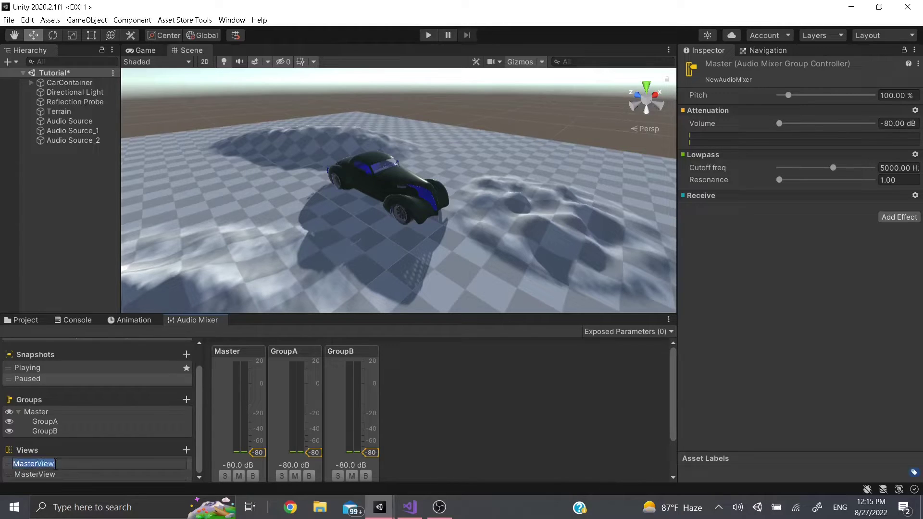
pyautogui.write('AllViews')
pyautogui.press('Return')
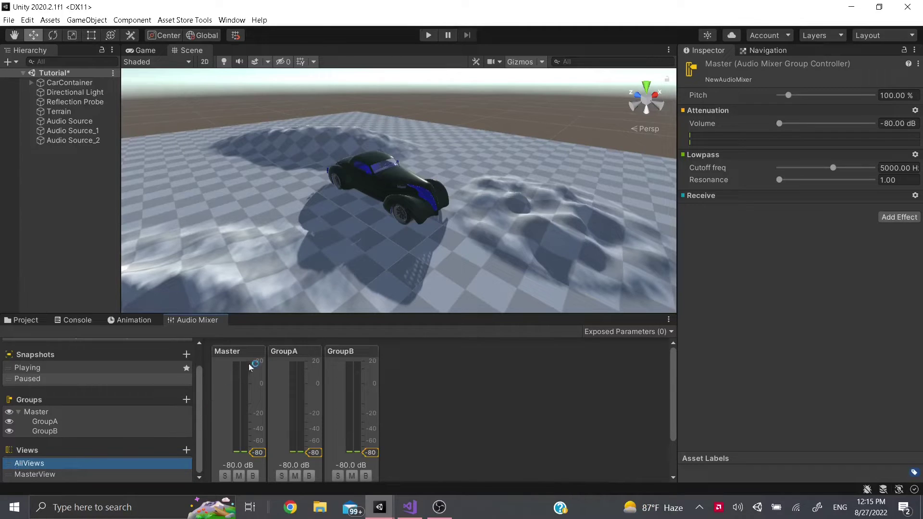
# - Hide GroupA and GroupB in the MasterView view
pyautogui.click(30, 474)
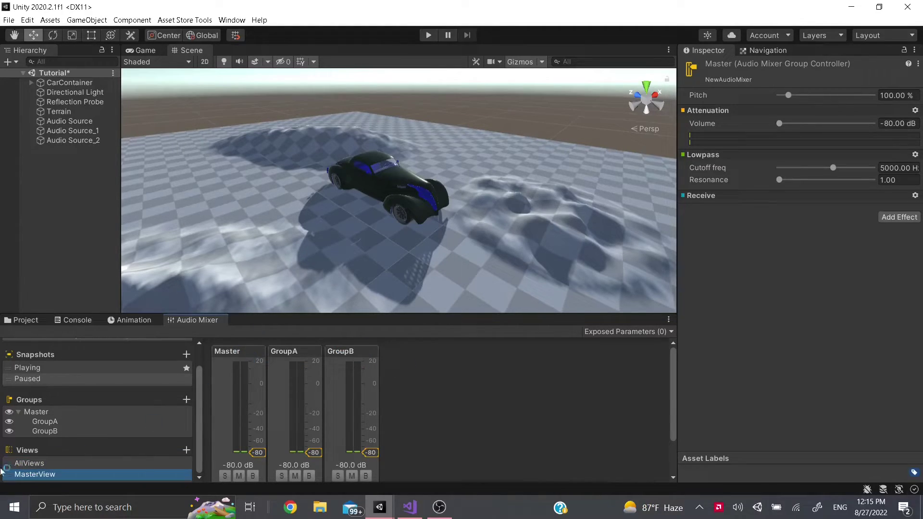
pyautogui.click(9, 426)
pyautogui.click(9, 422)
pyautogui.click(9, 431)
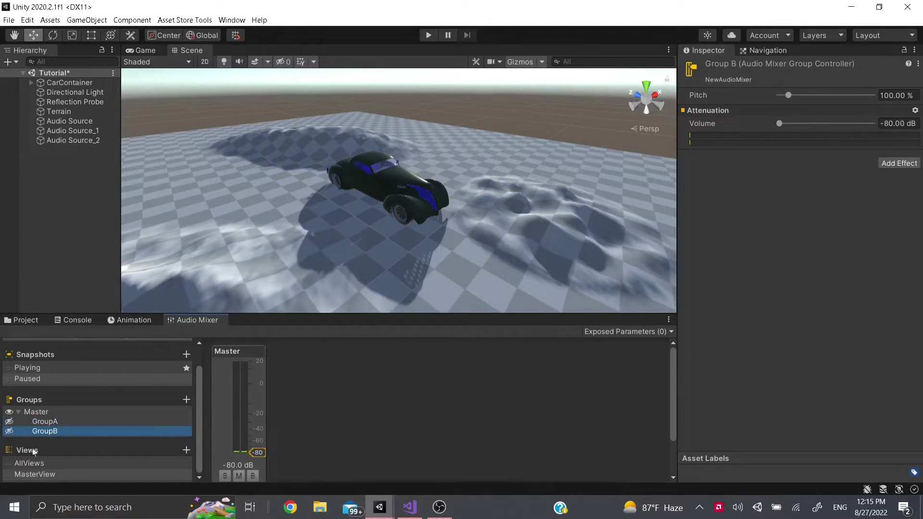
# - Check both views, then move MasterView above AllViews in the list
pyautogui.click(34, 463)
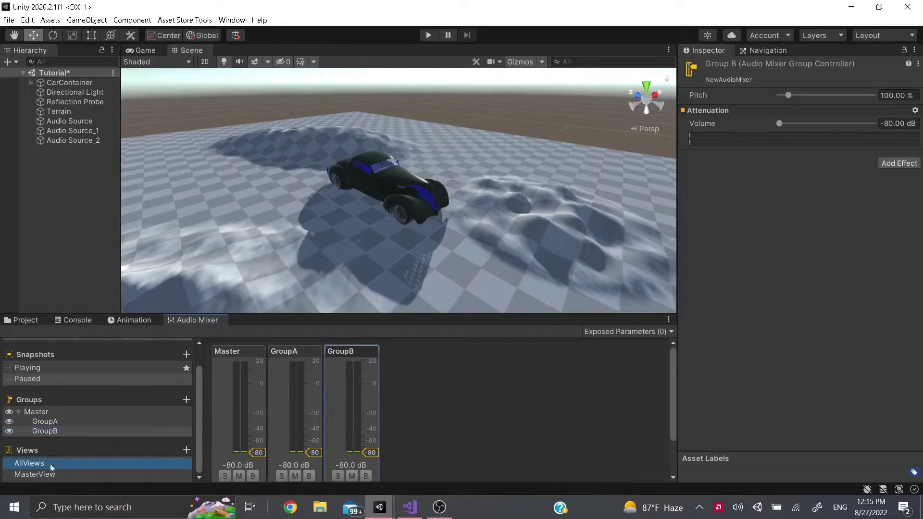
pyautogui.click(57, 476)
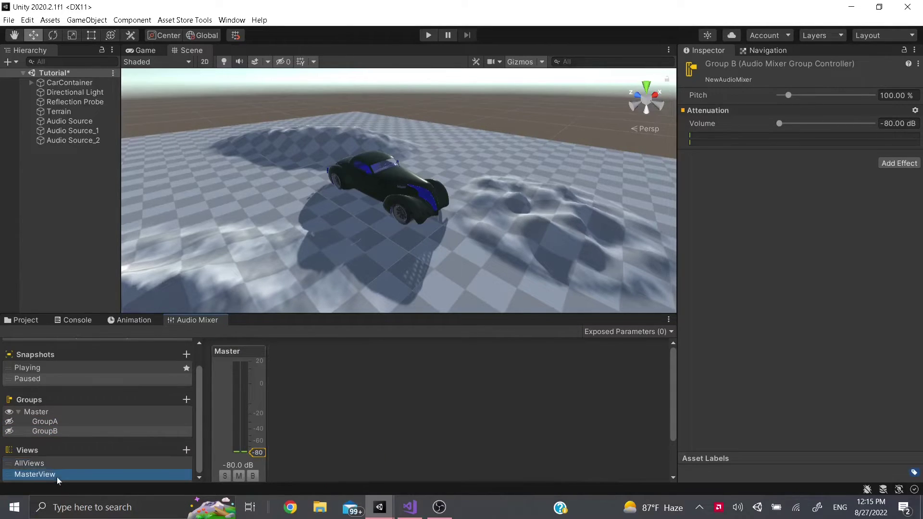
pyautogui.moveTo(7, 475); pyautogui.dragTo(9, 463)
pyautogui.click(9, 475)
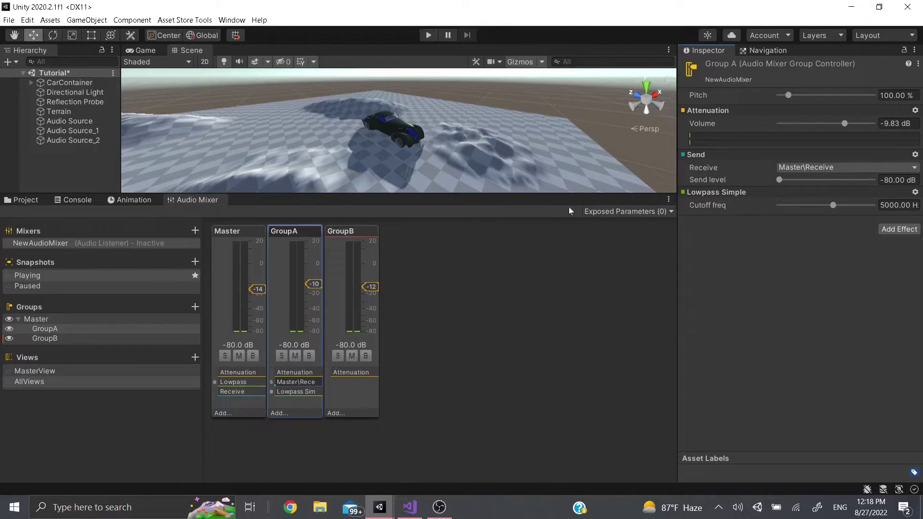
# - Expose GroupA's Lowpass Simple cutoff frequency to scripts
pyautogui.click(649, 214)
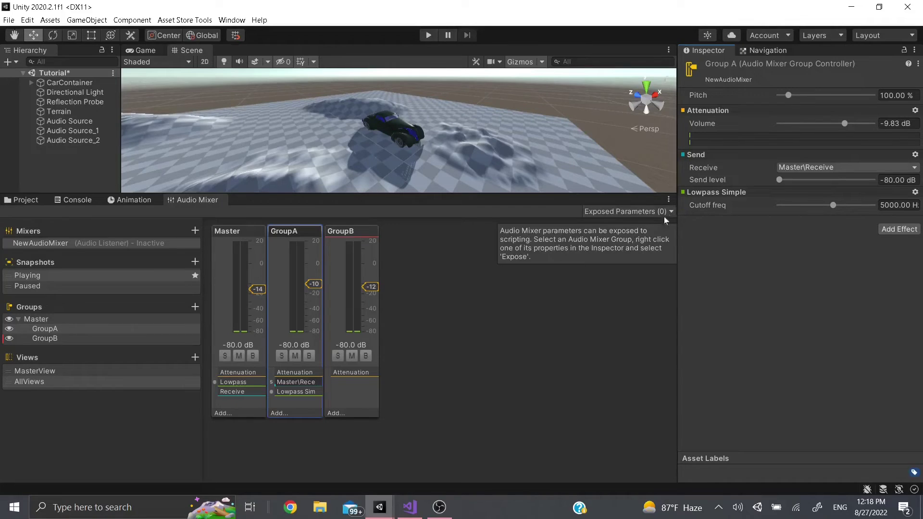
pyautogui.rightClick(717, 203)
pyautogui.click(709, 274)
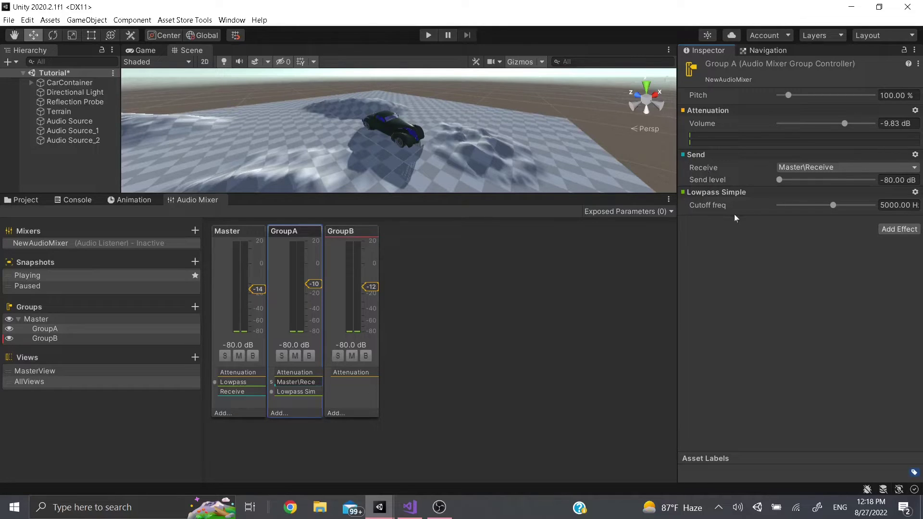
pyautogui.rightClick(702, 204)
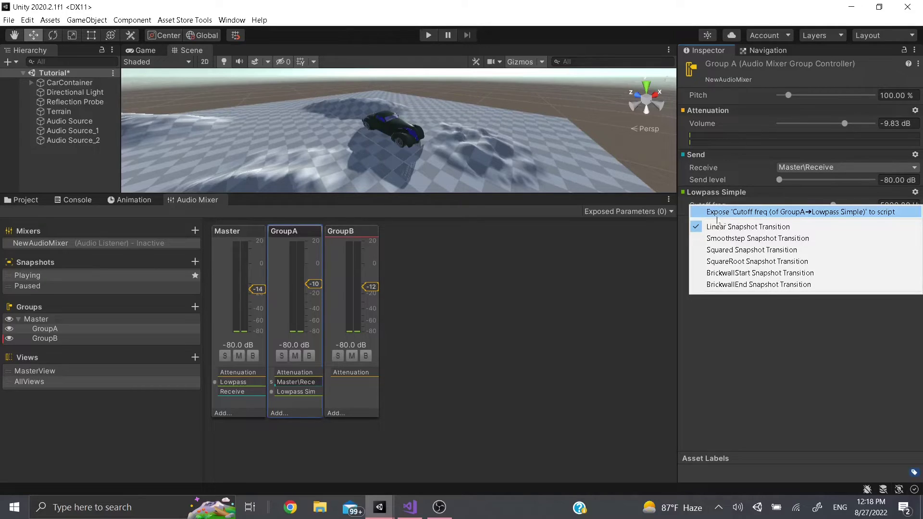
pyautogui.click(733, 213)
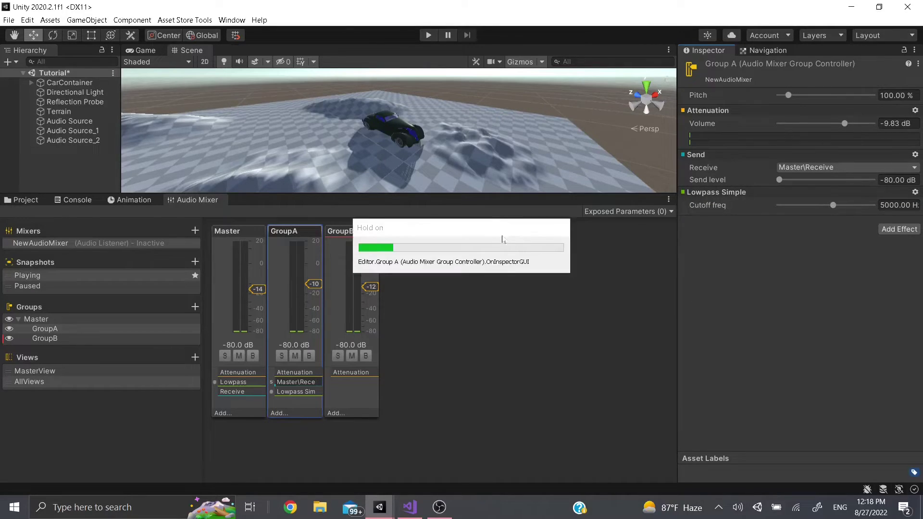
# - Rename the exposed MyExposedParam to CutOffFreq and enlarge the Scene view above the mixer
pyautogui.click(670, 214)
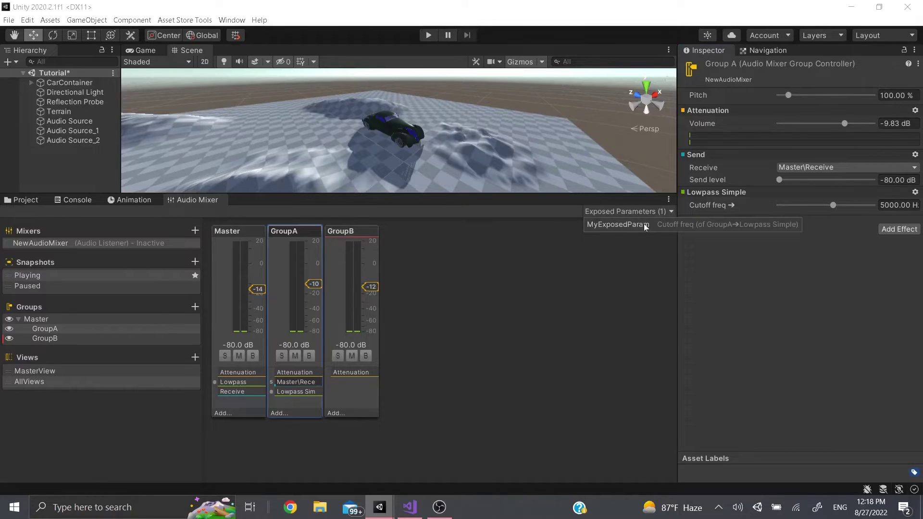
pyautogui.click(655, 226)
pyautogui.doubleClick(647, 224)
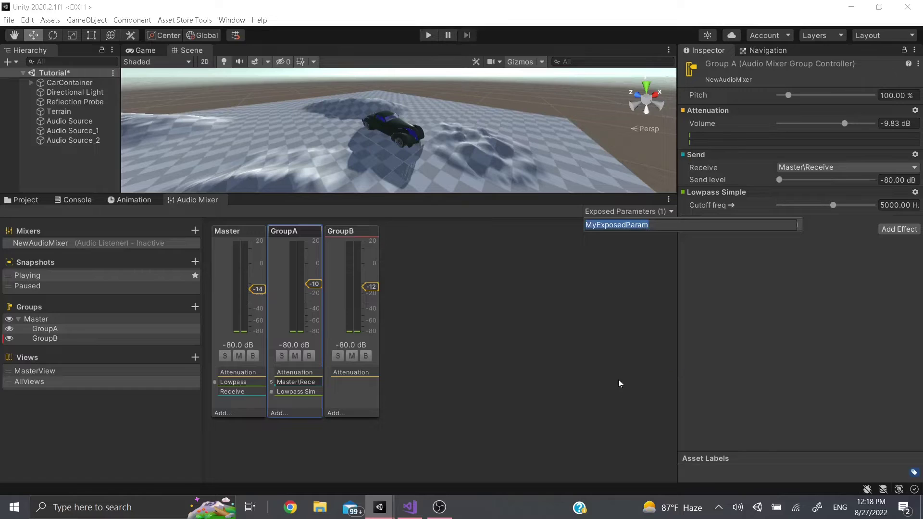
pyautogui.write('CutOffFre')
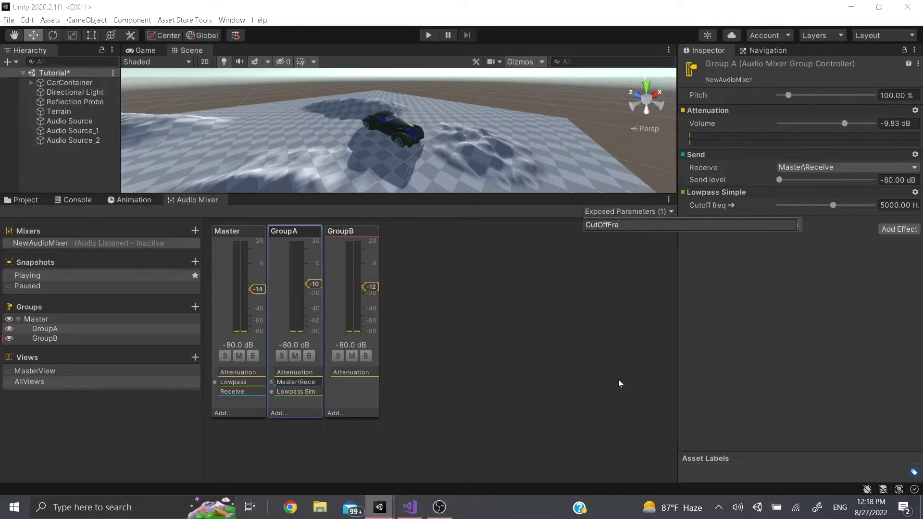
pyautogui.write('q')
pyautogui.press('Return')
pyautogui.click(854, 235)
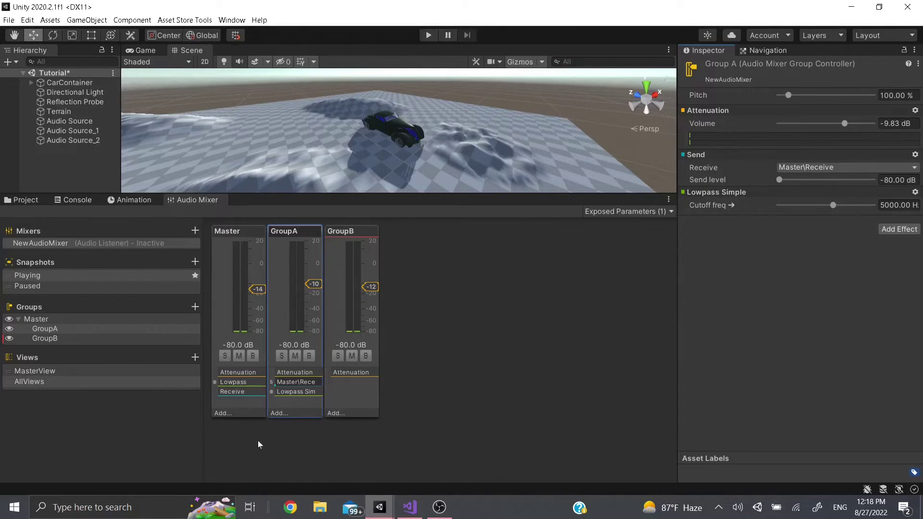
pyautogui.moveTo(357, 196); pyautogui.dragTo(366, 281)
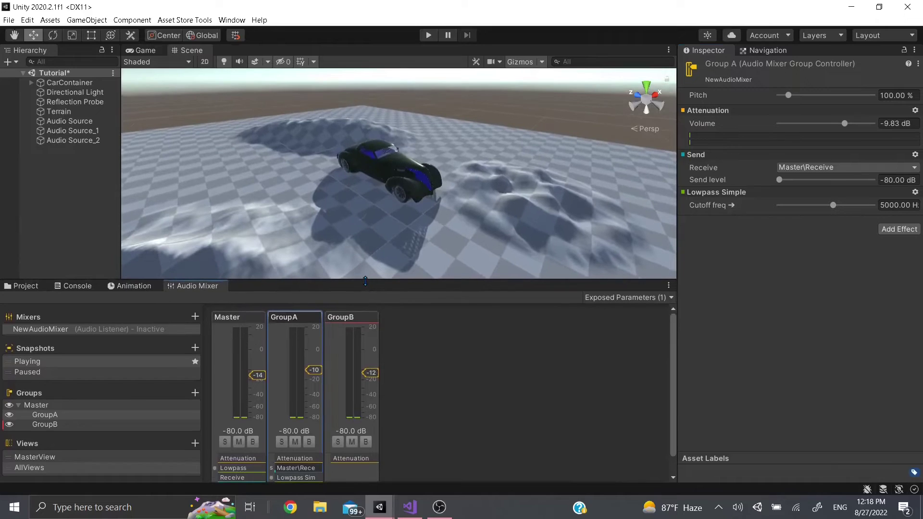